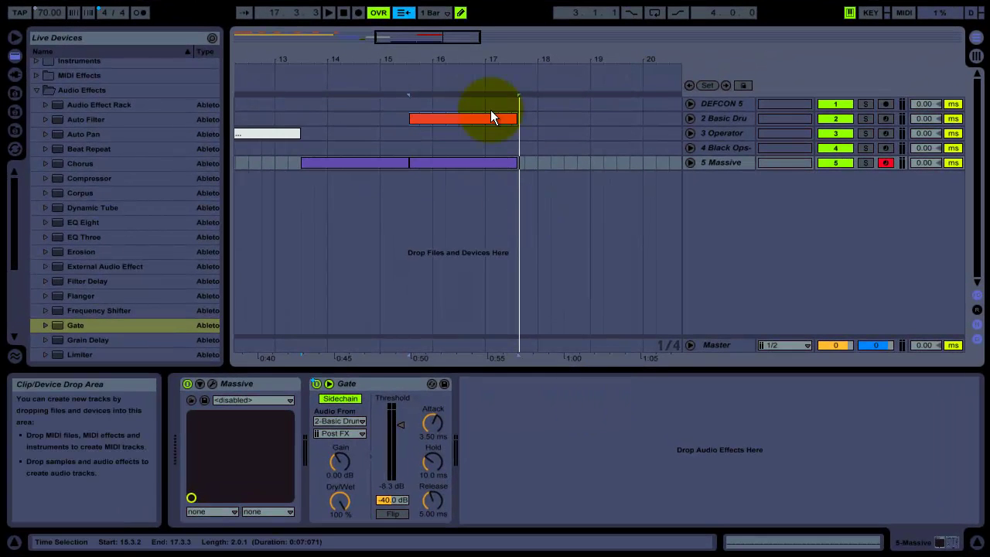
# Zoom in around the drop, mark the start point, and play the section back.
pyautogui.click(440, 119)
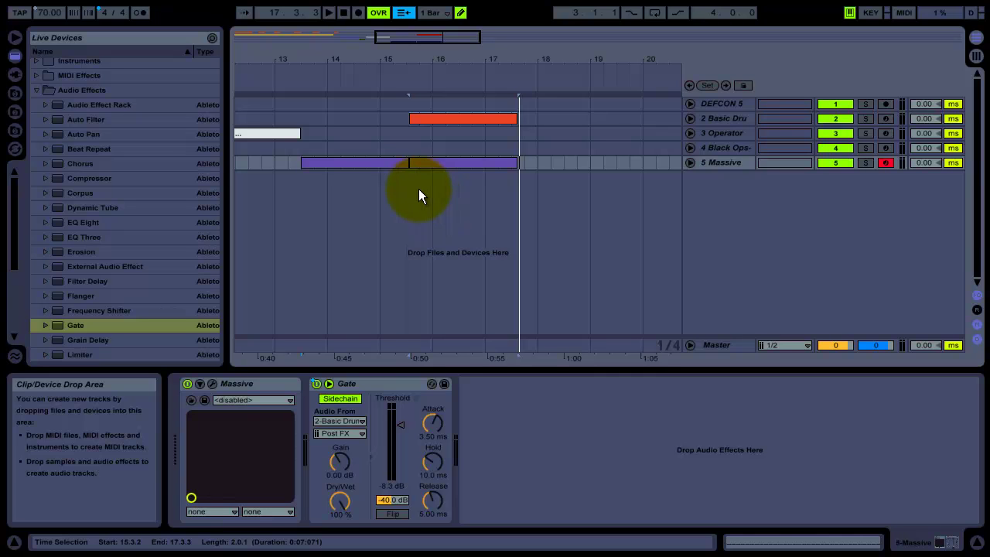
pyautogui.click(409, 144)
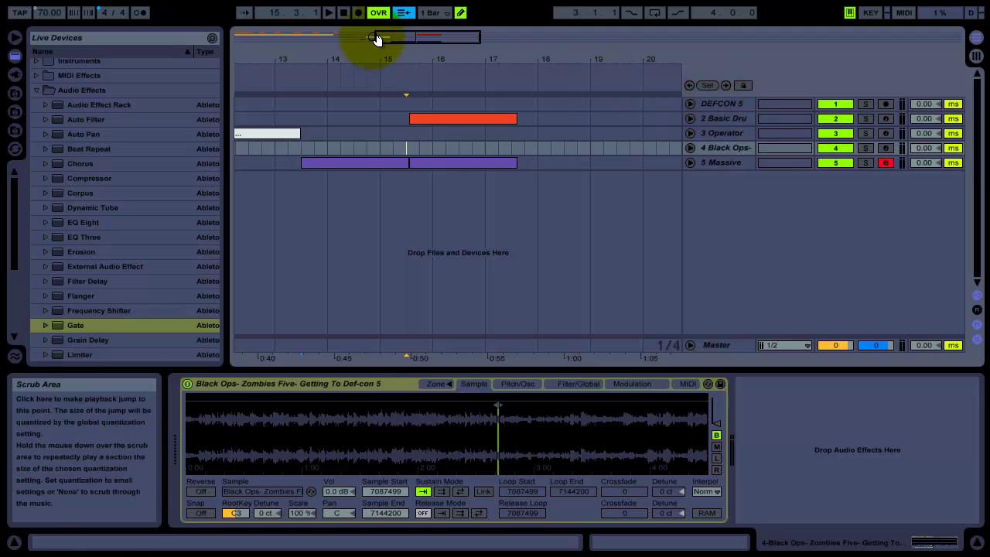
pyautogui.moveTo(376, 36)
pyautogui.mouseDown()
pyautogui.moveTo(165, 38)
pyautogui.moveTo(385, 51)
pyautogui.mouseUp()
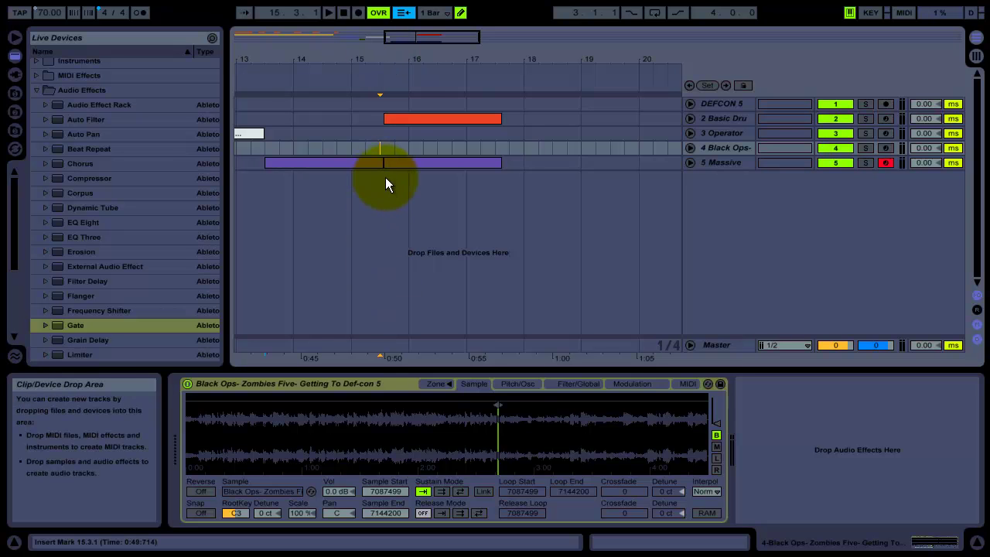
pyautogui.moveTo(477, 35); pyautogui.dragTo(442, 36)
pyautogui.press('space')
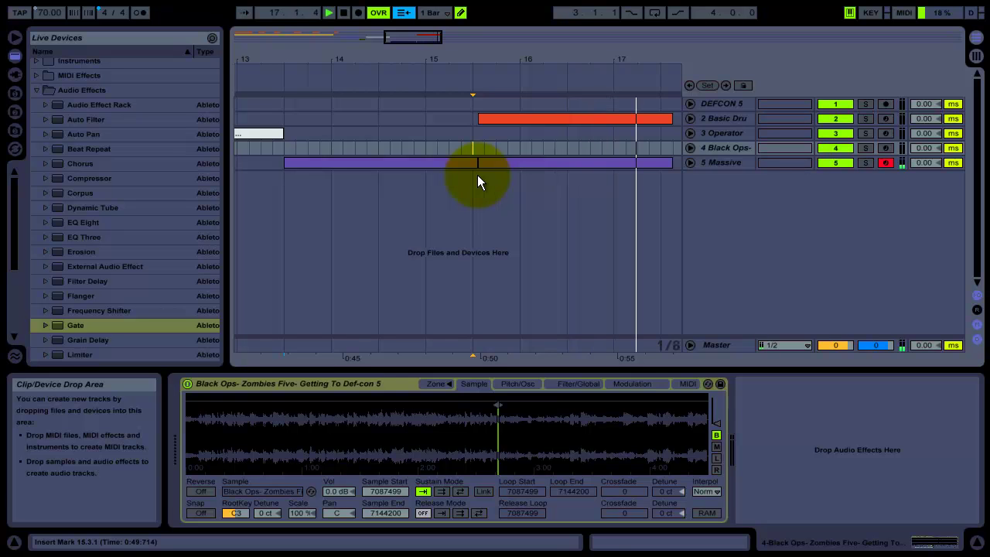
pyautogui.press('space')
# Replay from the Massive track and zoom the arrangement to bars 15.3–17.3.
pyautogui.click(285, 189)
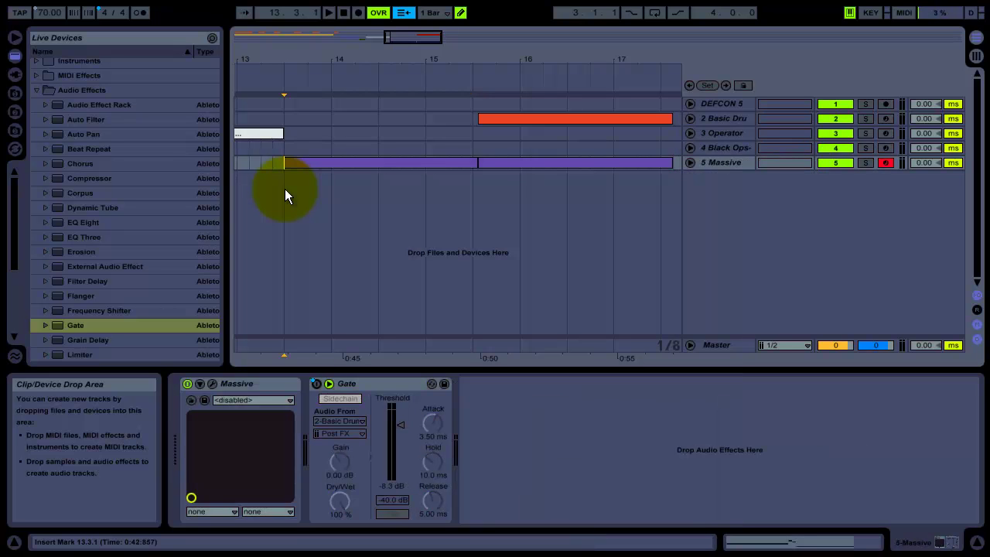
pyautogui.press('space')
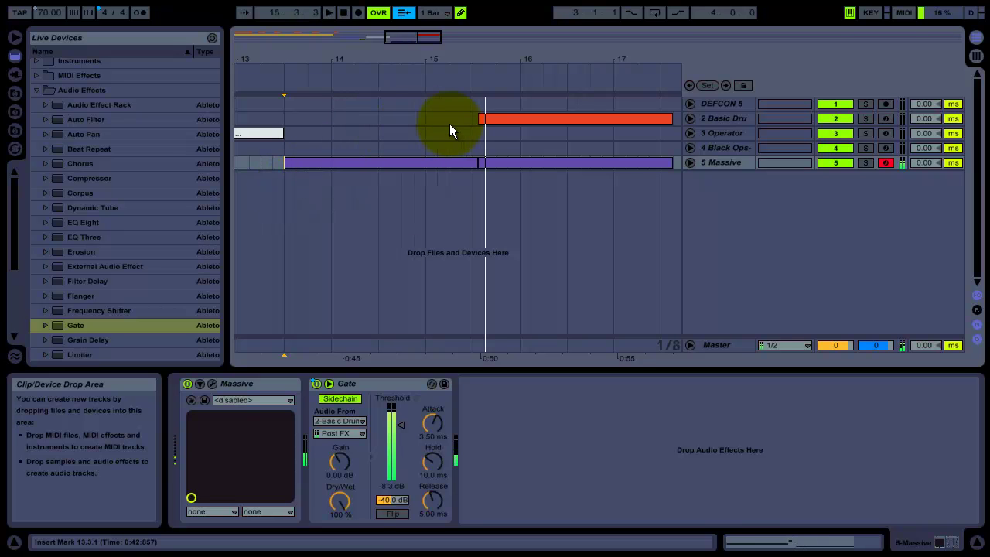
pyautogui.click(495, 120)
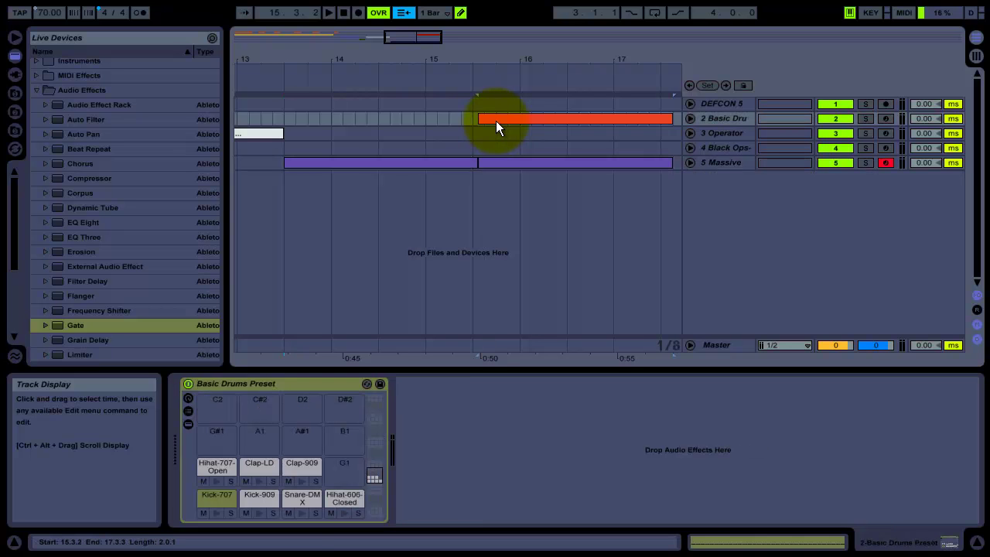
pyautogui.press('space')
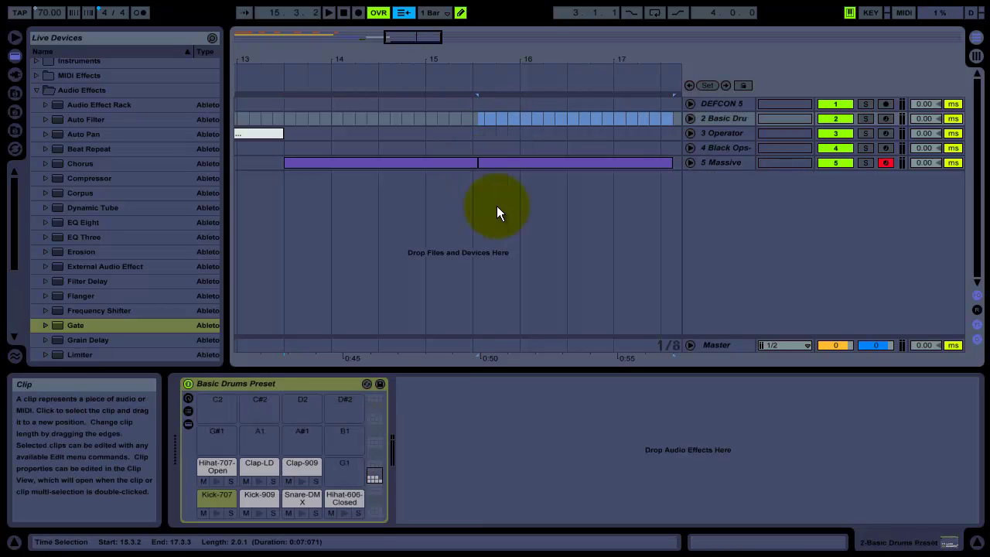
pyautogui.moveTo(386, 38); pyautogui.dragTo(415, 51)
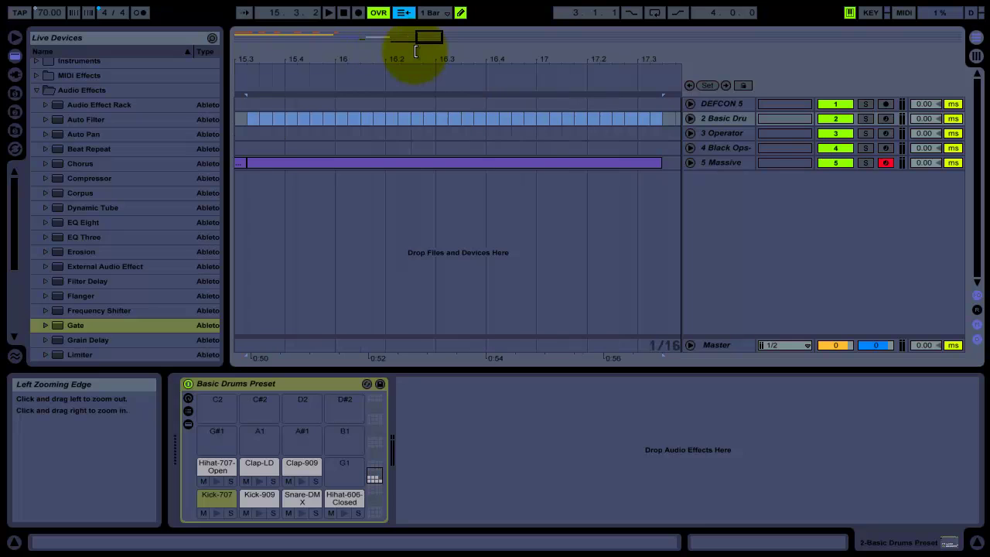
# Delete the Gate device from the Massive track's device chain.
pyautogui.click(723, 161)
pyautogui.click(358, 384)
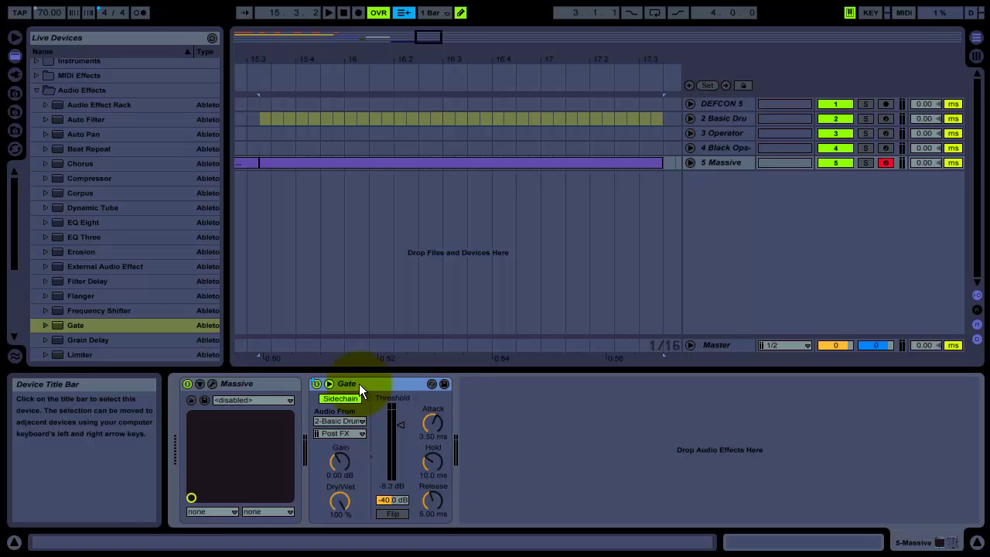
pyautogui.press('Delete')
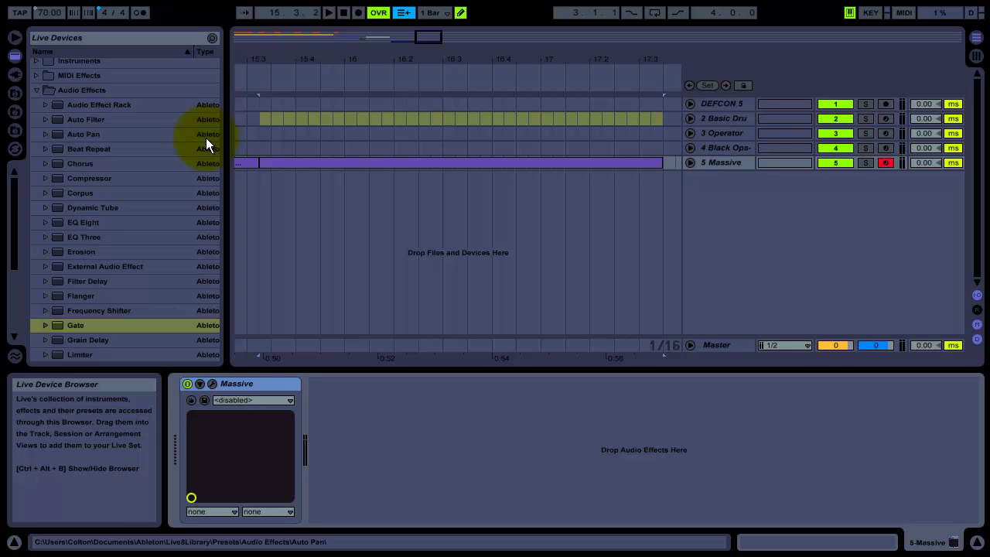
# Unfold the Massive track and drag a fresh Gate from Audio Effects onto it.
pyautogui.click(690, 162)
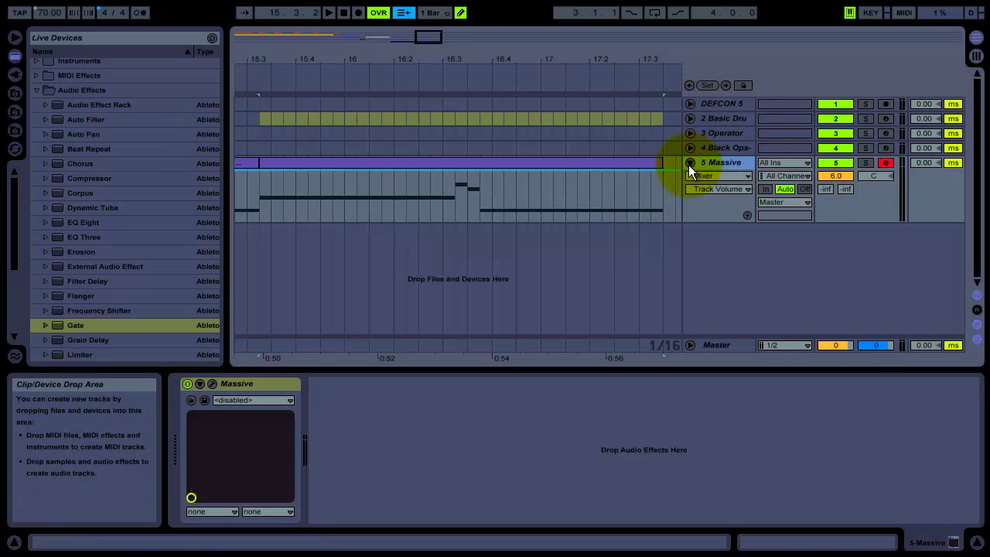
pyautogui.click(37, 90)
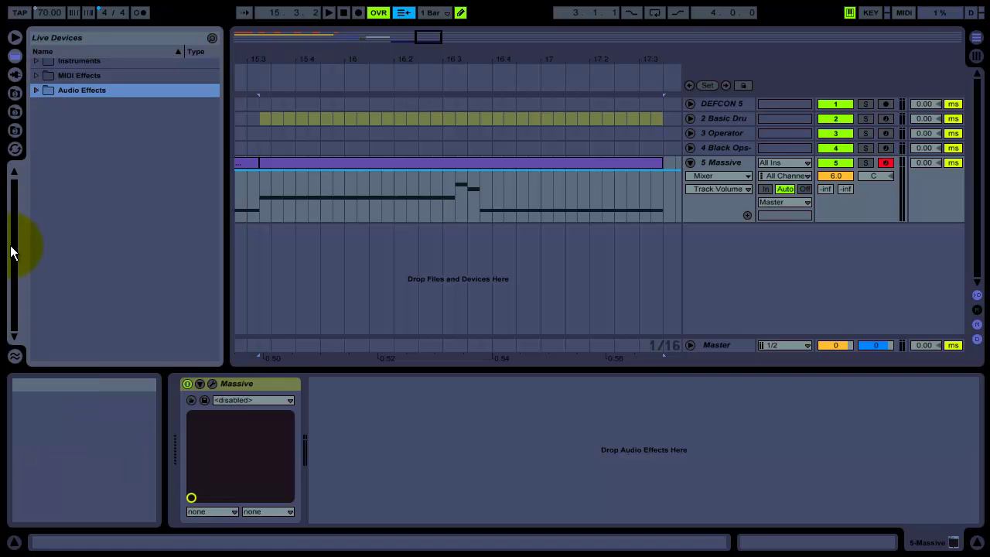
pyautogui.scroll(1, 10, 246)
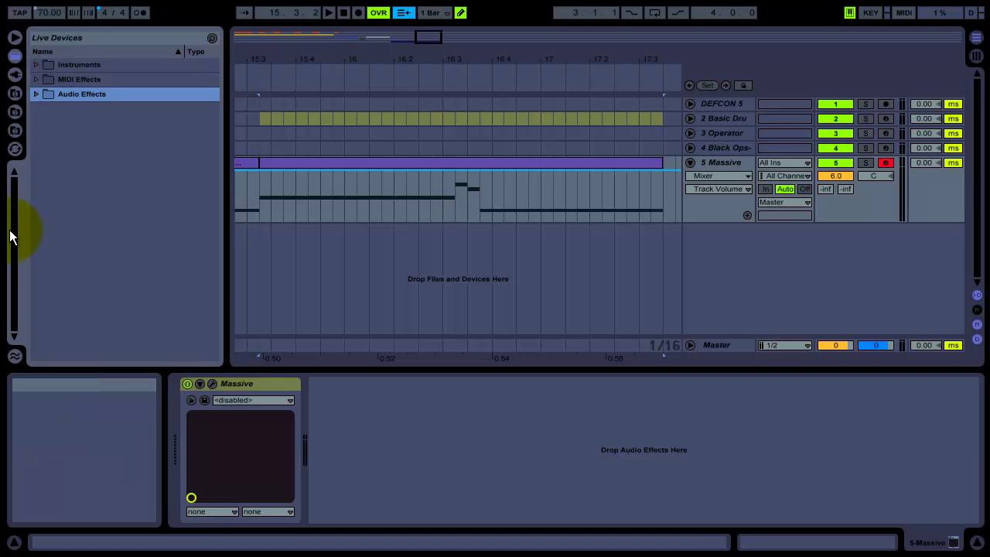
pyautogui.click(35, 94)
pyautogui.scroll(-2, 17, 253)
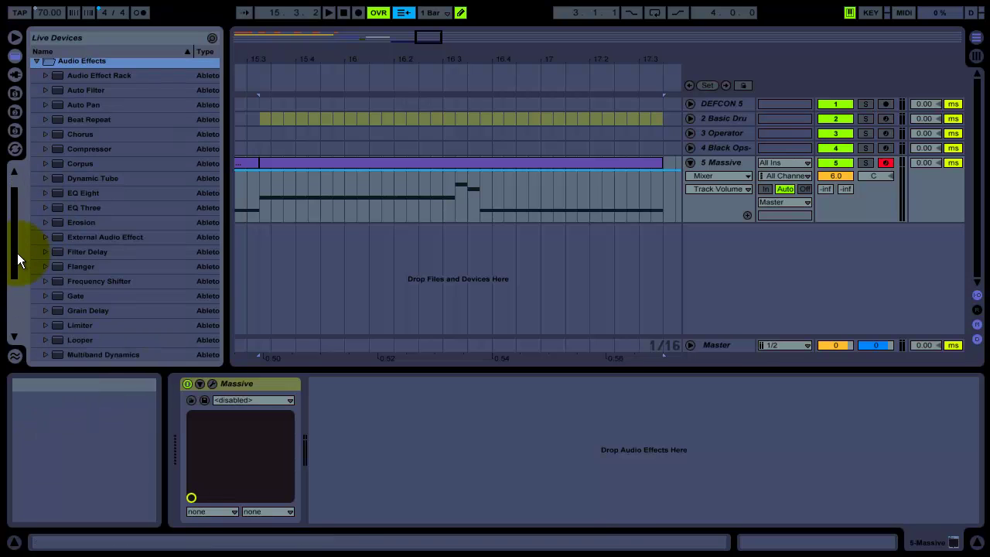
pyautogui.moveTo(63, 296); pyautogui.dragTo(422, 189)
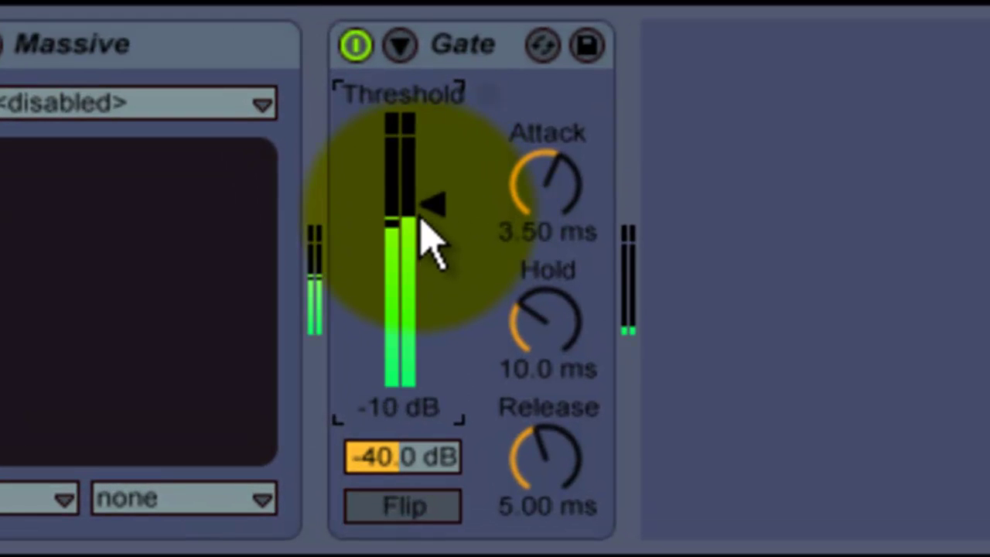
# Enable the Gate's sidechain, then select time across the drum and Operator tracks.
pyautogui.click(400, 45)
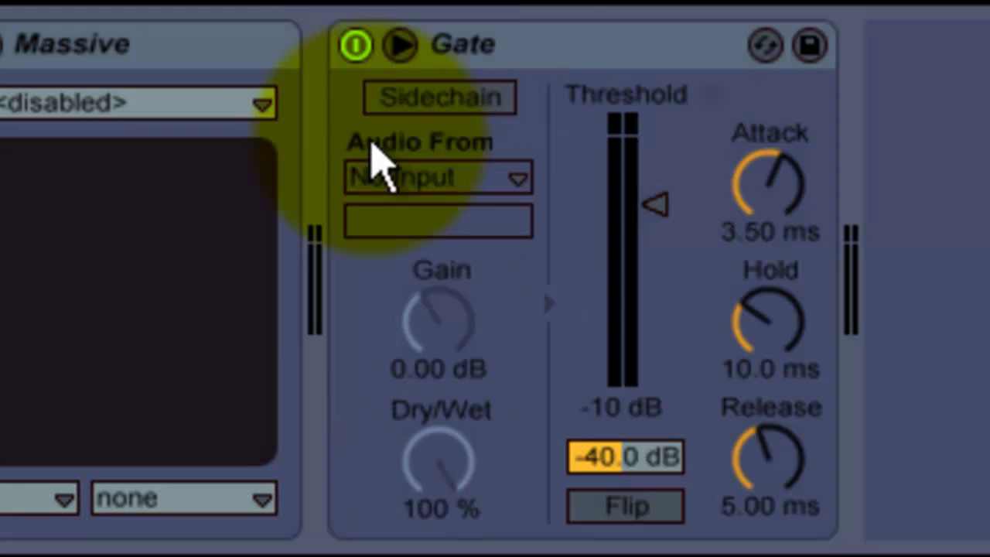
pyautogui.click(448, 112)
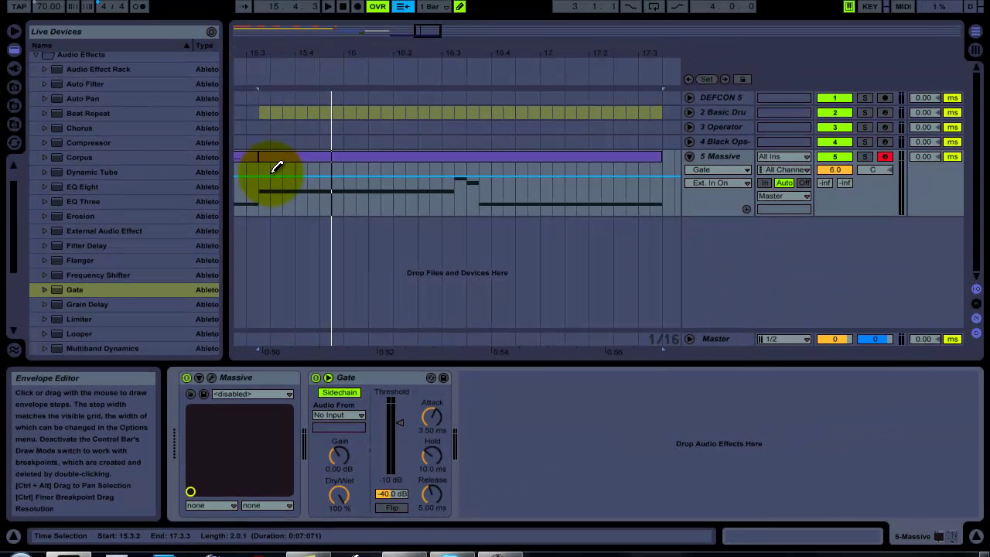
pyautogui.moveTo(261, 113); pyautogui.dragTo(562, 124)
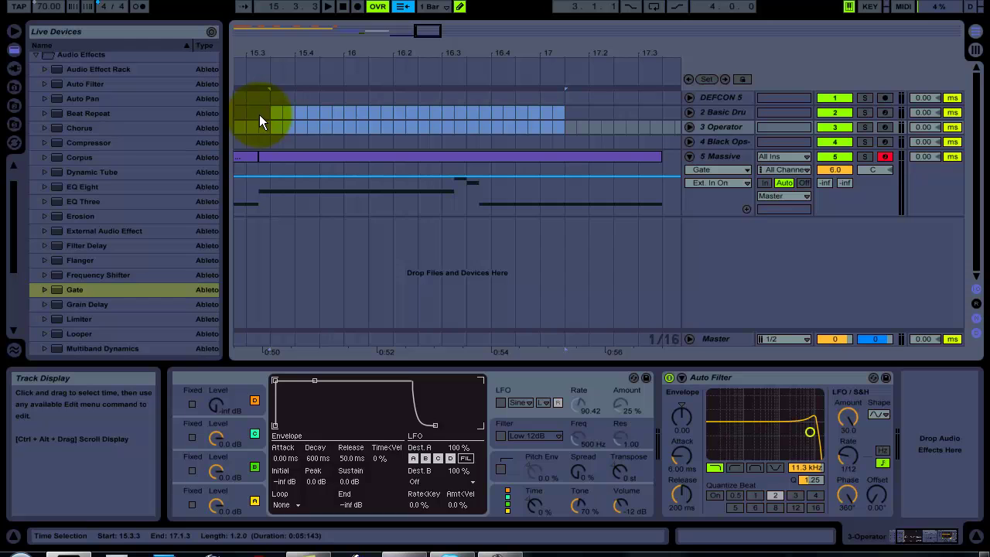
# Insert an empty MIDI clip on Basic Drums spanning bars 15.3.2–17.3.3.
pyautogui.moveTo(259, 114); pyautogui.dragTo(316, 113)
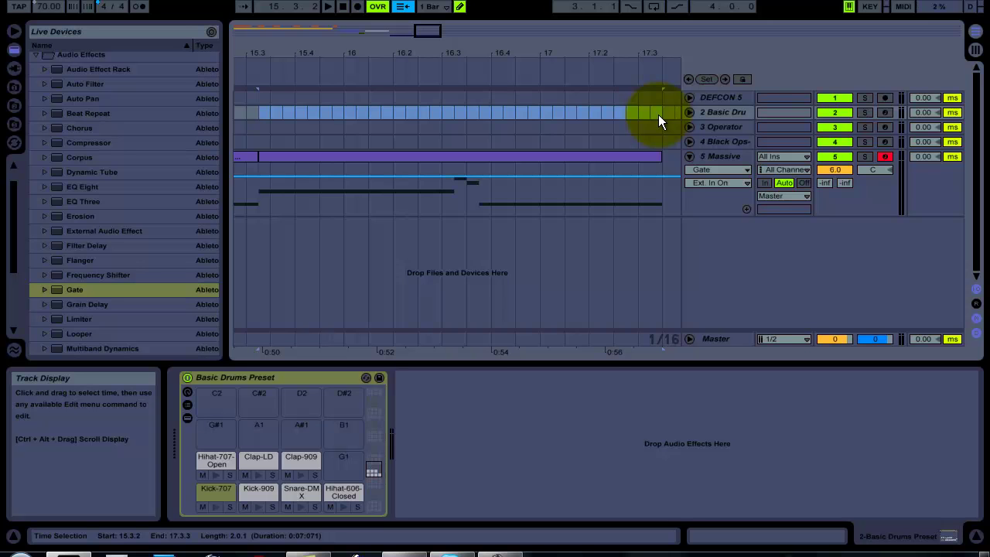
pyautogui.hotkey('ctrl', 'shift', 'm')
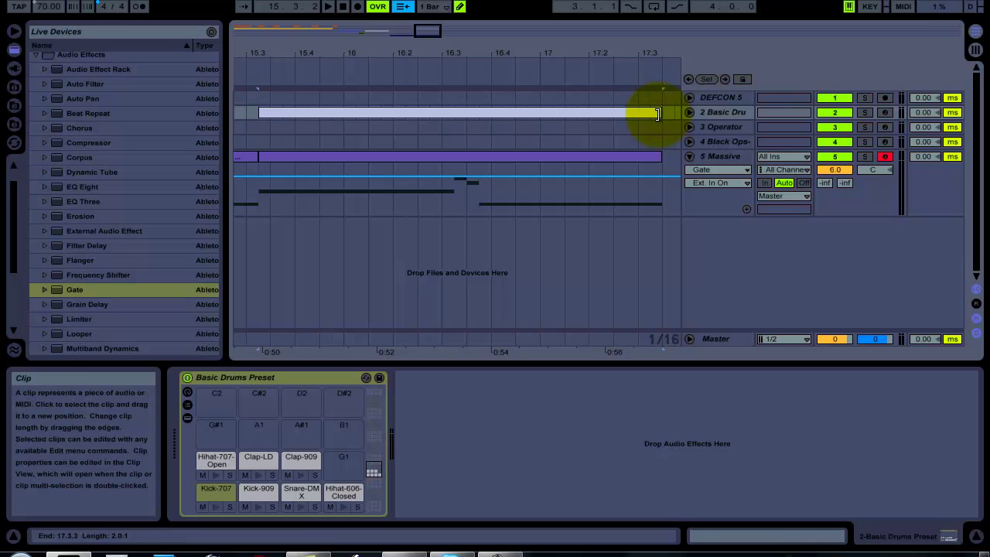
pyautogui.rightClick(415, 120)
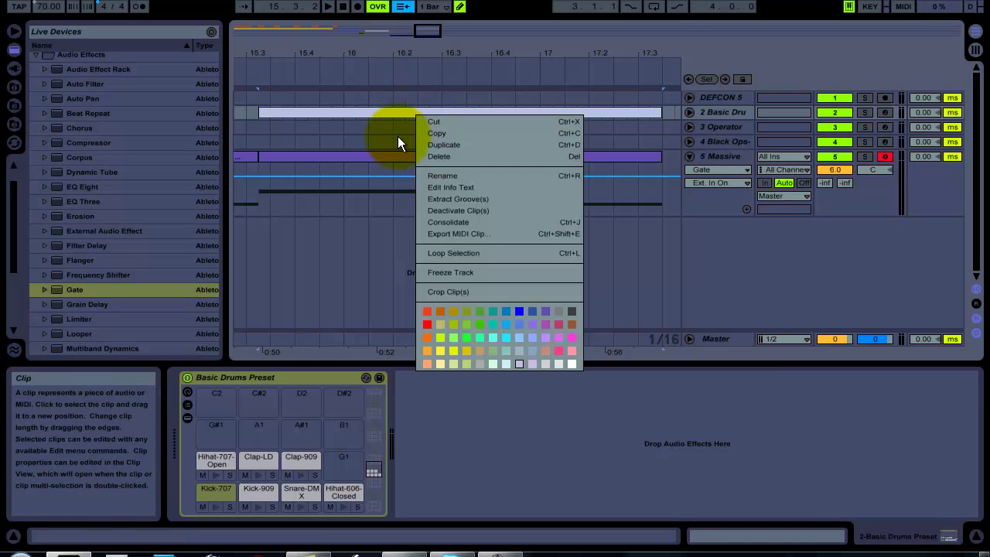
pyautogui.click(265, 119)
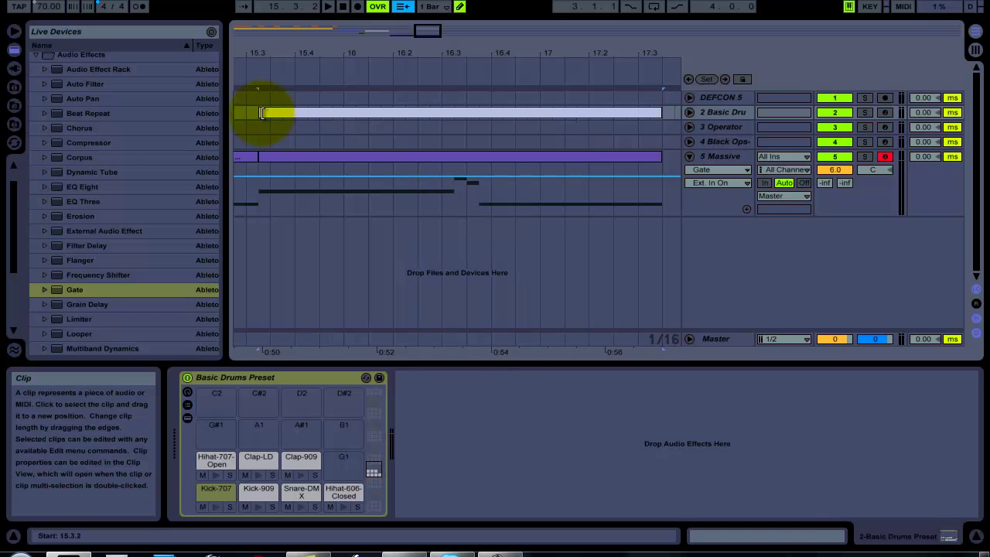
# Paint continuous sixteenth-note Kick-707 hits across the new drum clip's two bars.
pyautogui.click(712, 544)
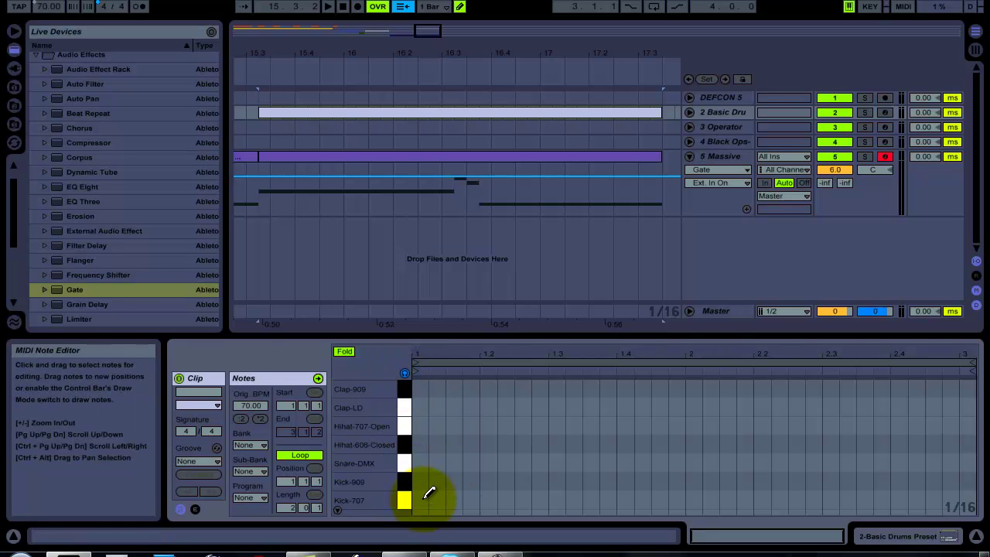
pyautogui.press('space')
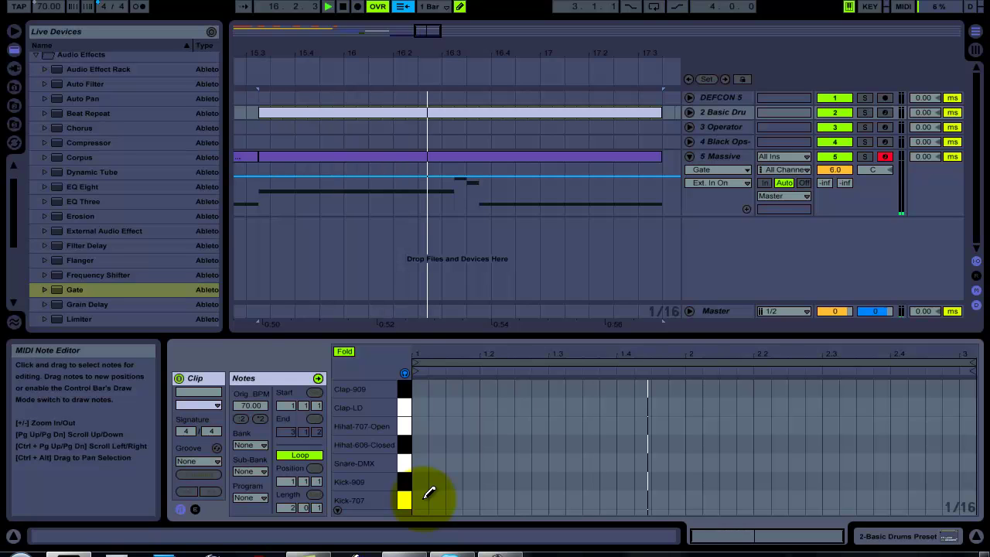
pyautogui.moveTo(429, 492)
pyautogui.mouseDown()
pyautogui.moveTo(769, 487)
pyautogui.moveTo(963, 497)
pyautogui.moveTo(955, 499)
pyautogui.mouseUp()
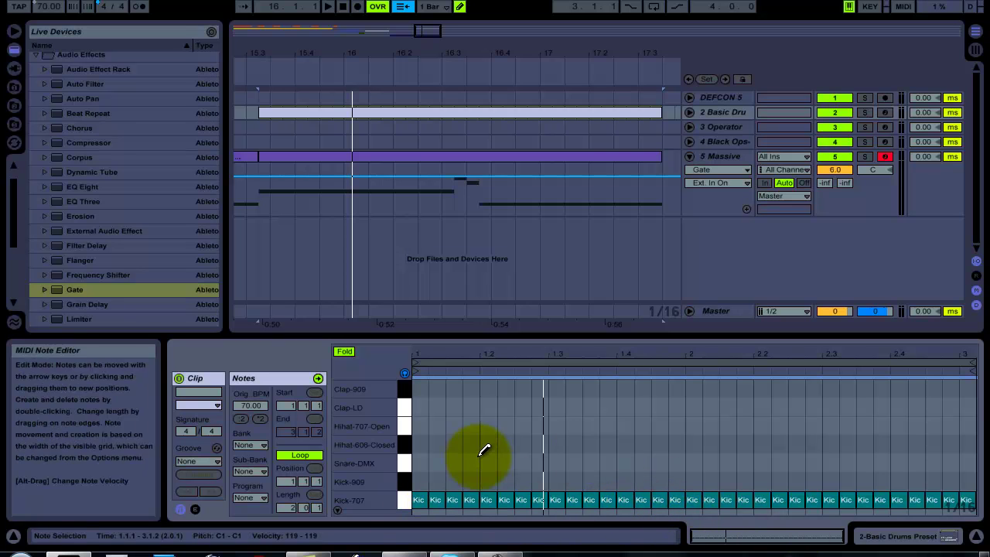
pyautogui.click(379, 157)
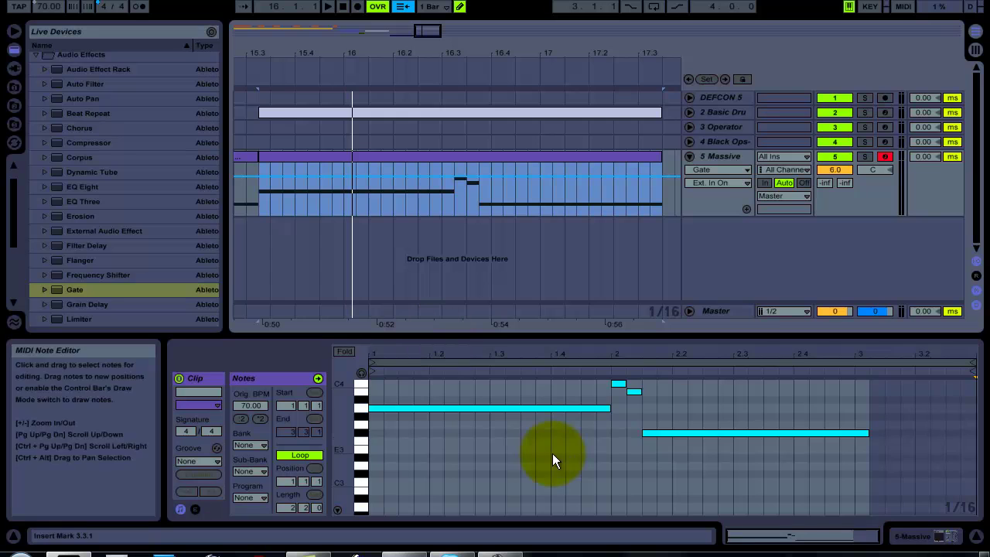
pyautogui.click(519, 113)
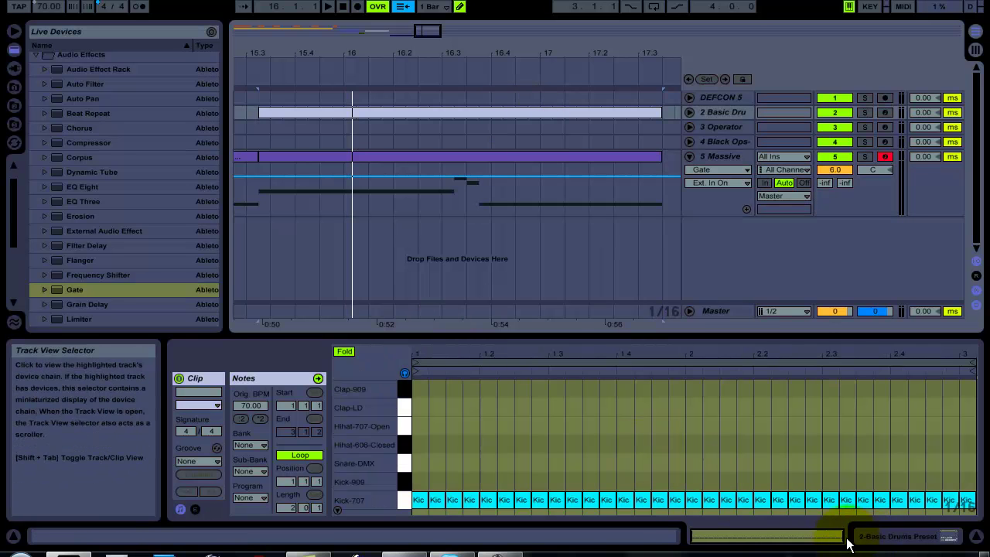
pyautogui.moveTo(842, 533)
pyautogui.mouseDown()
pyautogui.moveTo(758, 535)
pyautogui.moveTo(842, 534)
pyautogui.mouseUp()
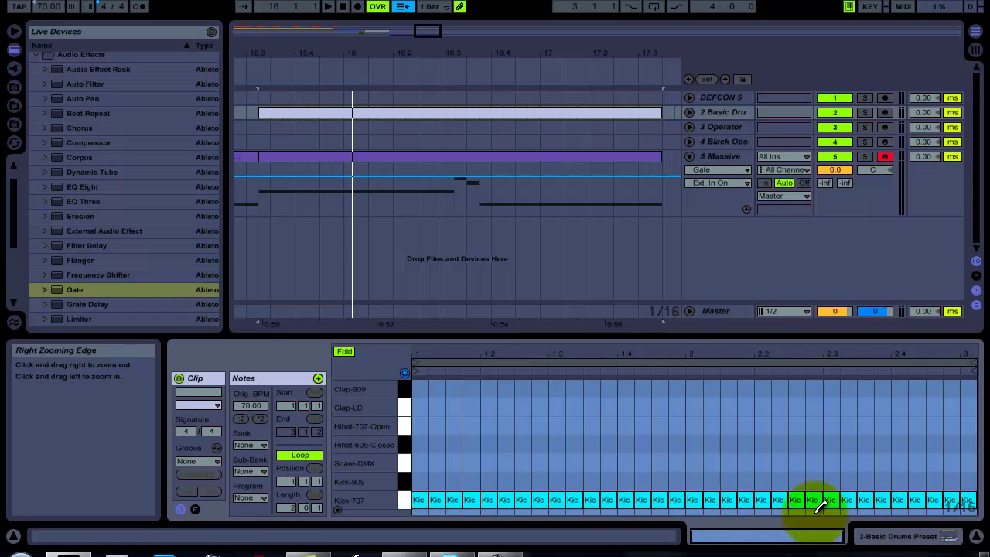
# Set the Massive Gate's sidechain Audio From to 2-Basic Drums, Post FX.
pyautogui.click(379, 161)
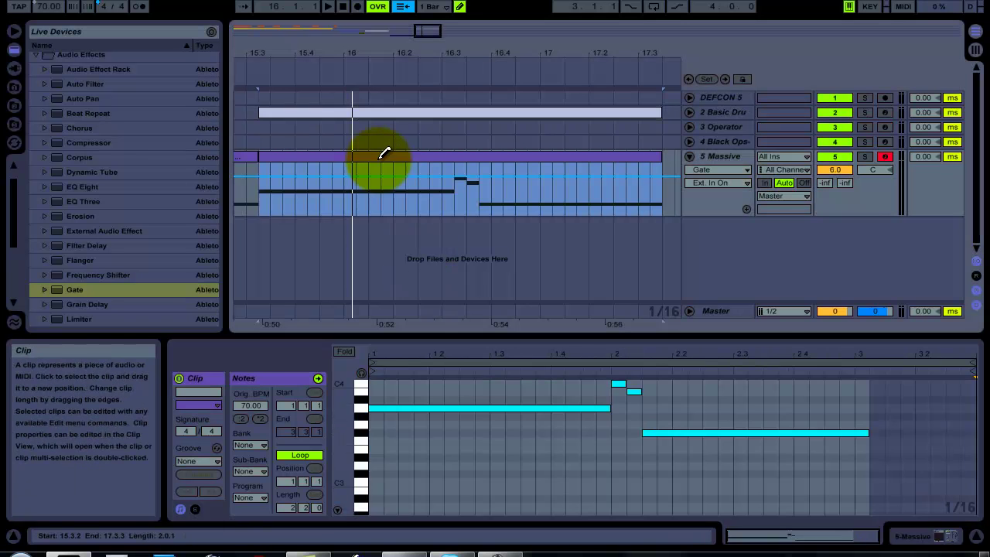
pyautogui.click(906, 532)
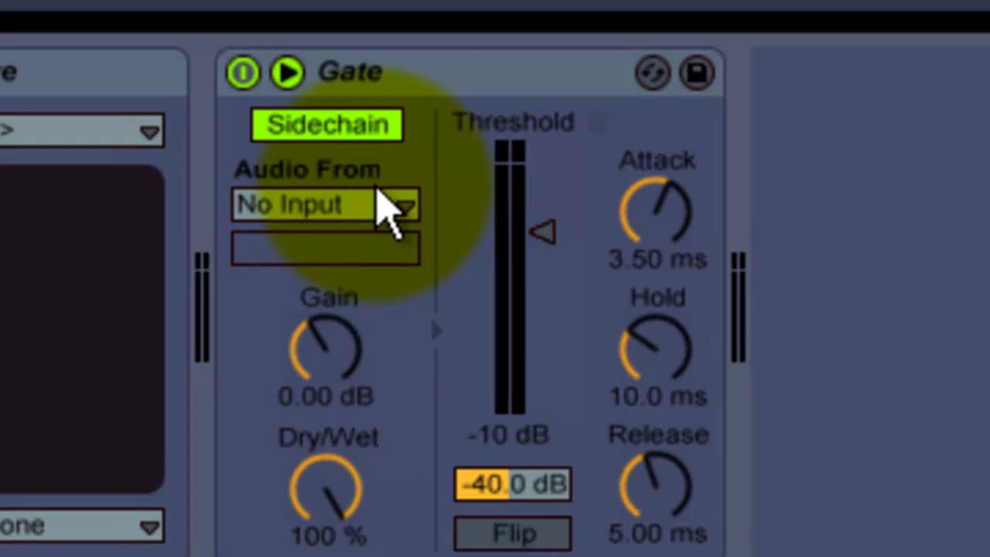
pyautogui.click(374, 296)
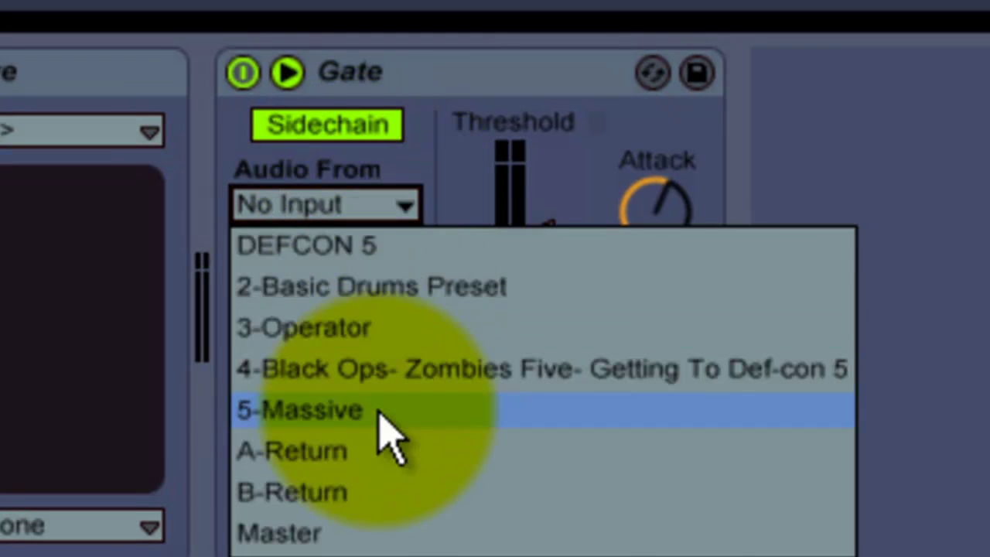
pyautogui.click(390, 300)
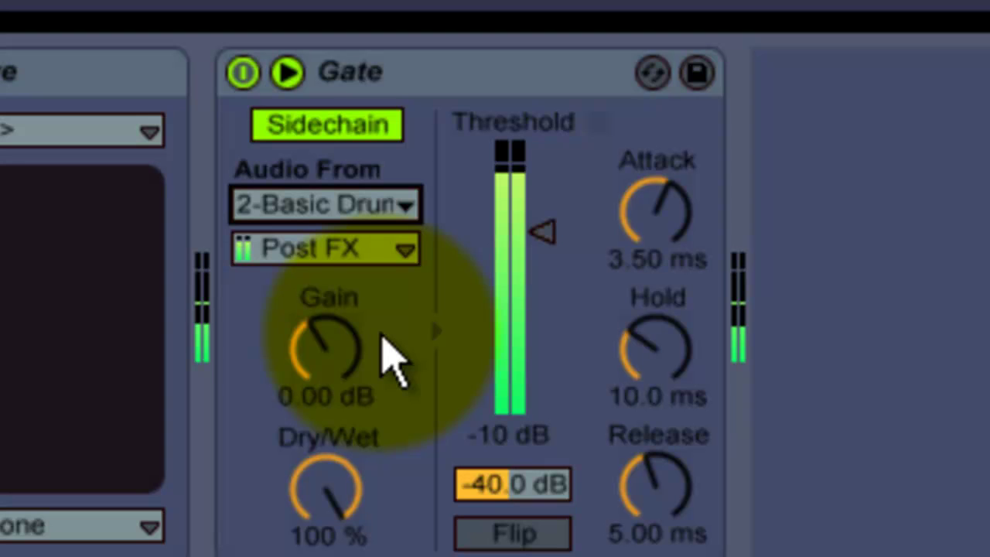
# Drag the Gate threshold up and down, settling at about -7.1 dB.
pyautogui.moveTo(551, 233)
pyautogui.mouseDown()
pyautogui.moveTo(548, 223)
pyautogui.moveTo(530, 224)
pyautogui.moveTo(529, 236)
pyautogui.mouseUp()
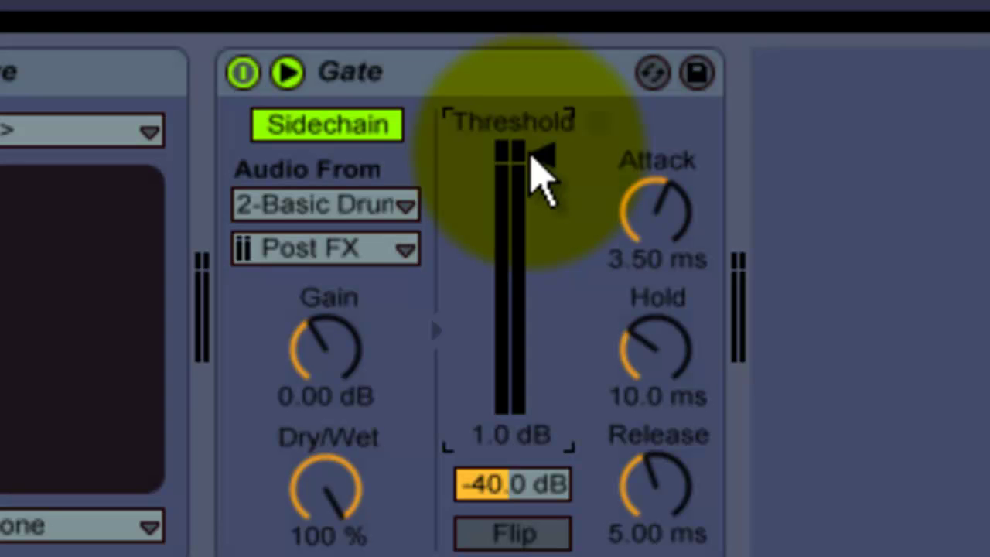
pyautogui.moveTo(531, 153)
pyautogui.mouseDown()
pyautogui.moveTo(531, 252)
pyautogui.moveTo(529, 192)
pyautogui.mouseUp()
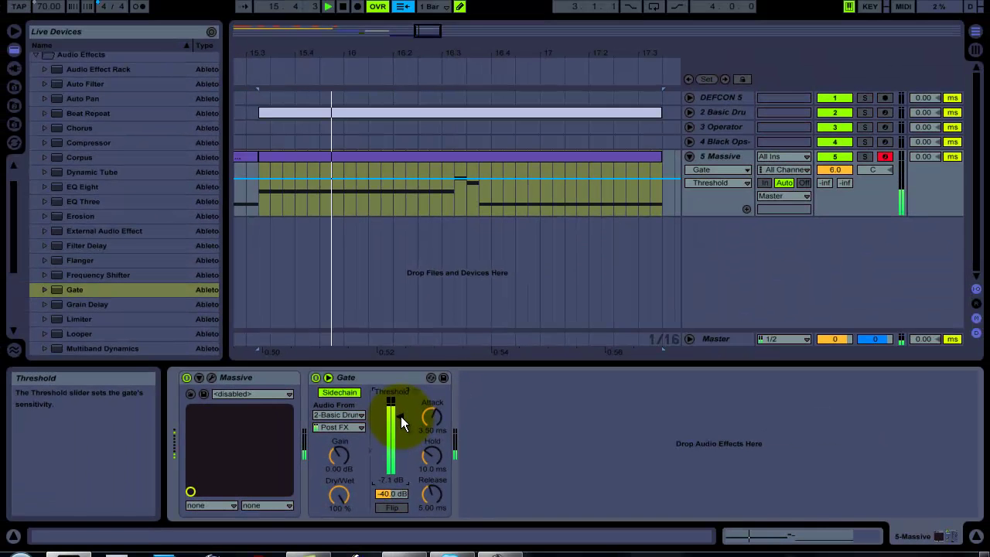
# Audition the gate while trying thresholds from -5.1 to -33 dB, settling on -5.9 dB.
pyautogui.moveTo(401, 416); pyautogui.dragTo(389, 424)
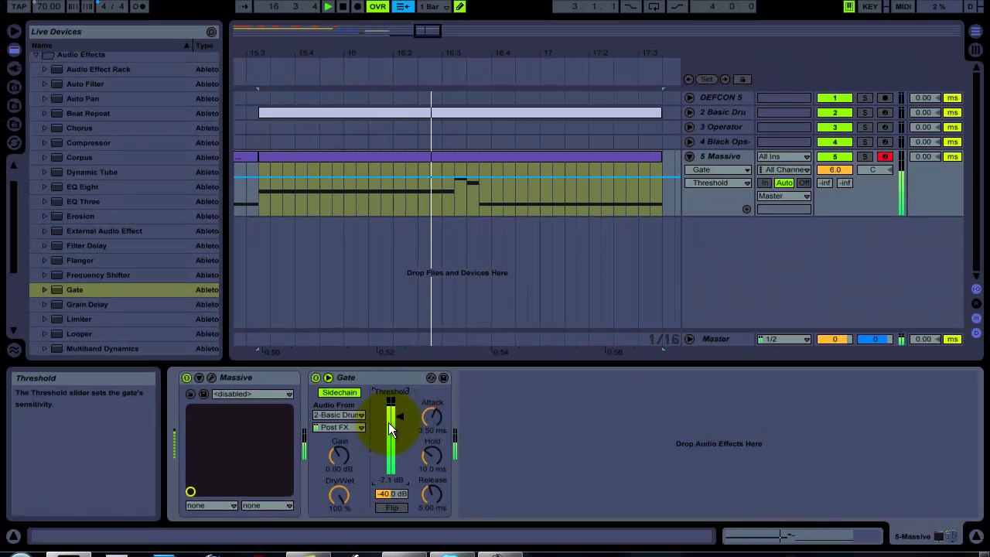
pyautogui.press('space')
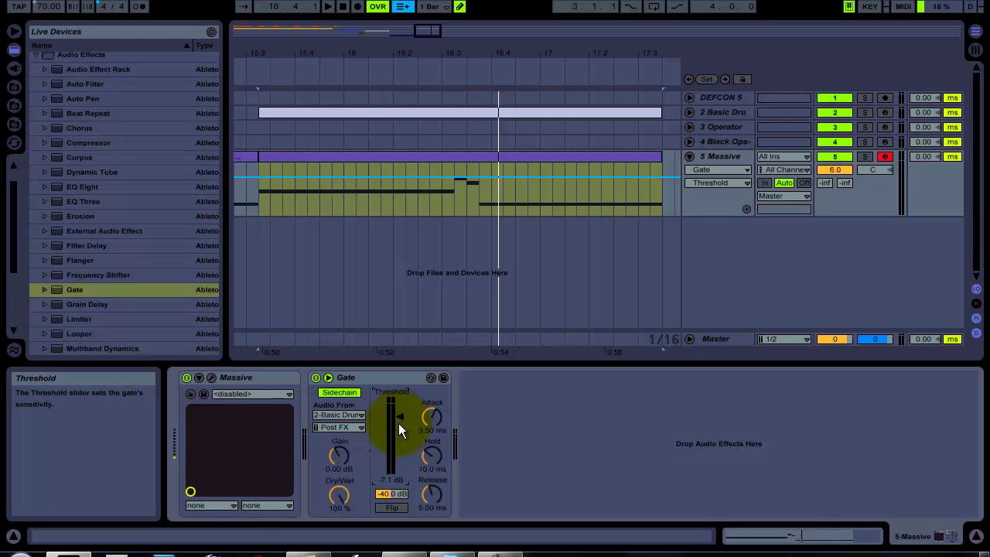
pyautogui.press('space')
pyautogui.moveTo(400, 421); pyautogui.dragTo(396, 416)
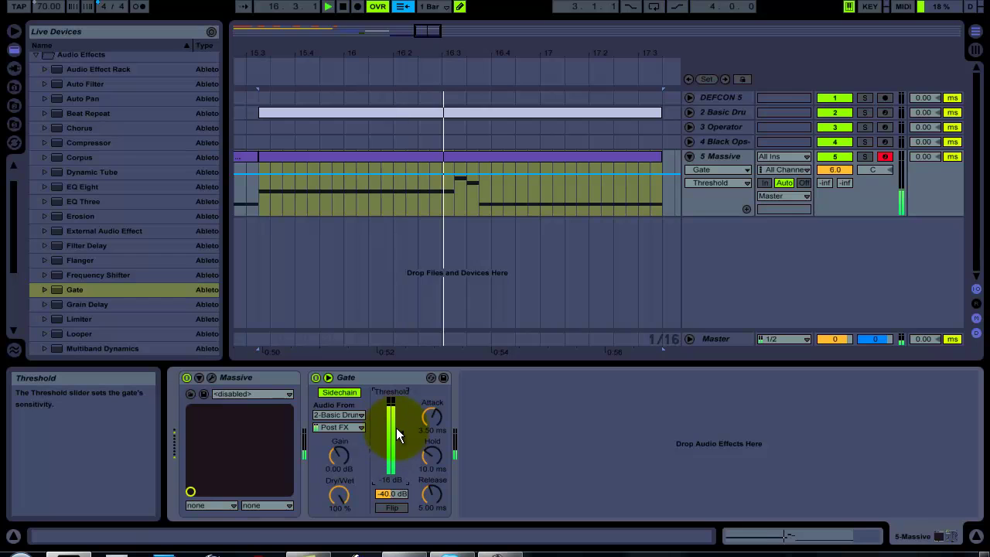
pyautogui.moveTo(396, 440); pyautogui.dragTo(396, 418)
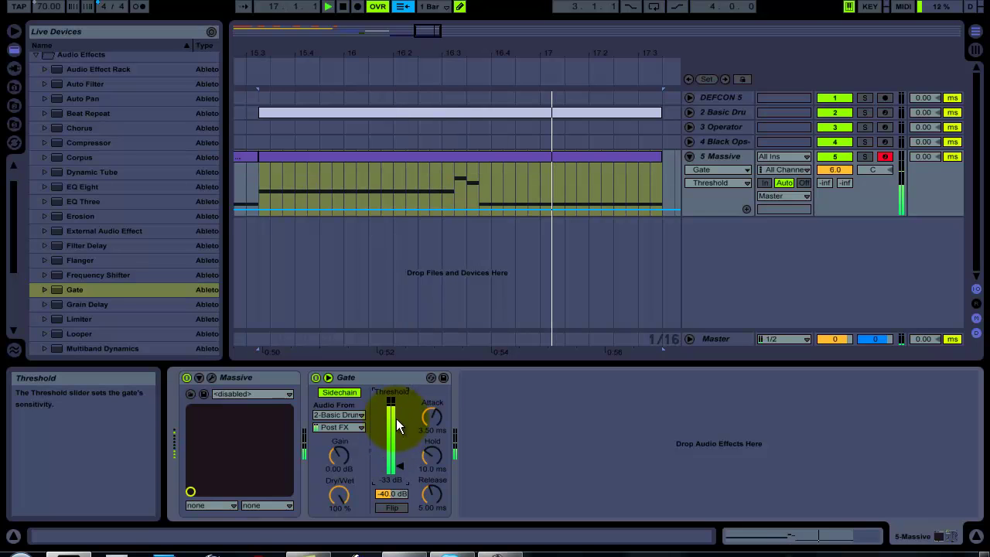
pyautogui.moveTo(396, 418); pyautogui.dragTo(396, 466)
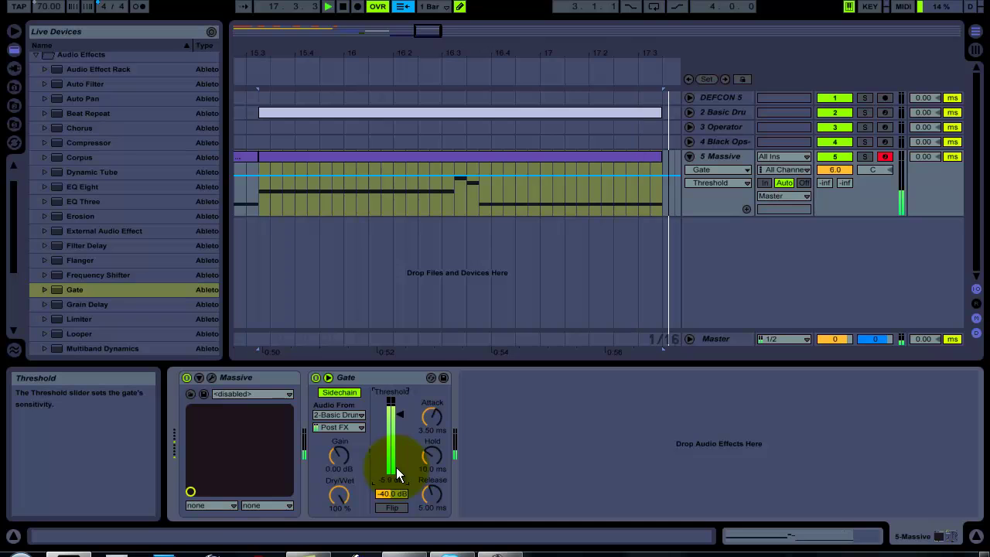
pyautogui.press('space')
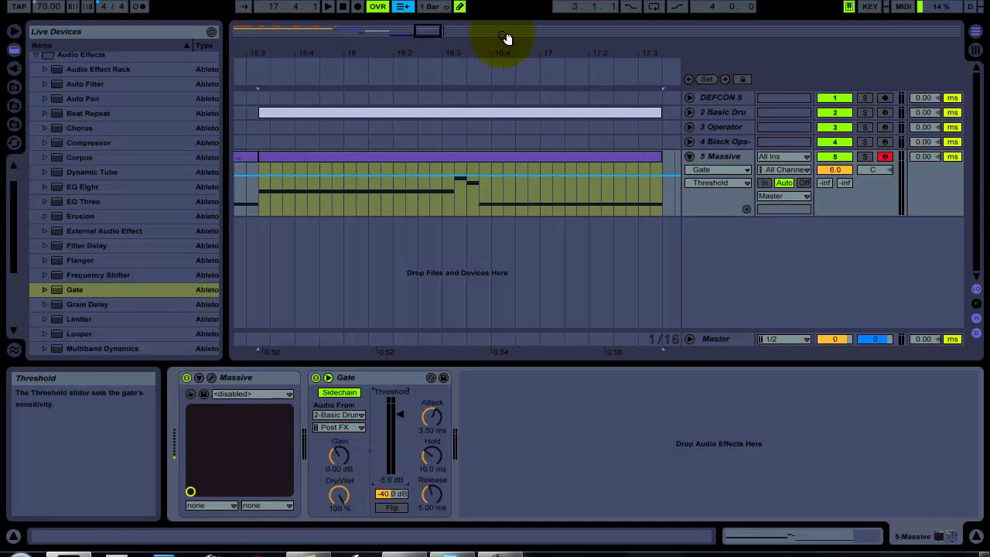
# Zoom out to the whole song and fold away the Massive track's automation lane.
pyautogui.moveTo(507, 39); pyautogui.dragTo(241, 44)
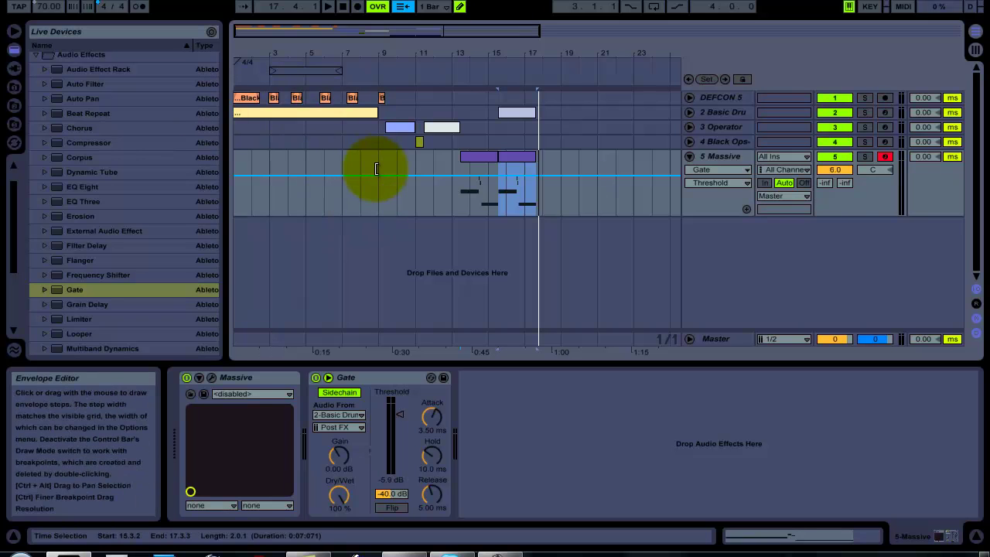
pyautogui.click(691, 156)
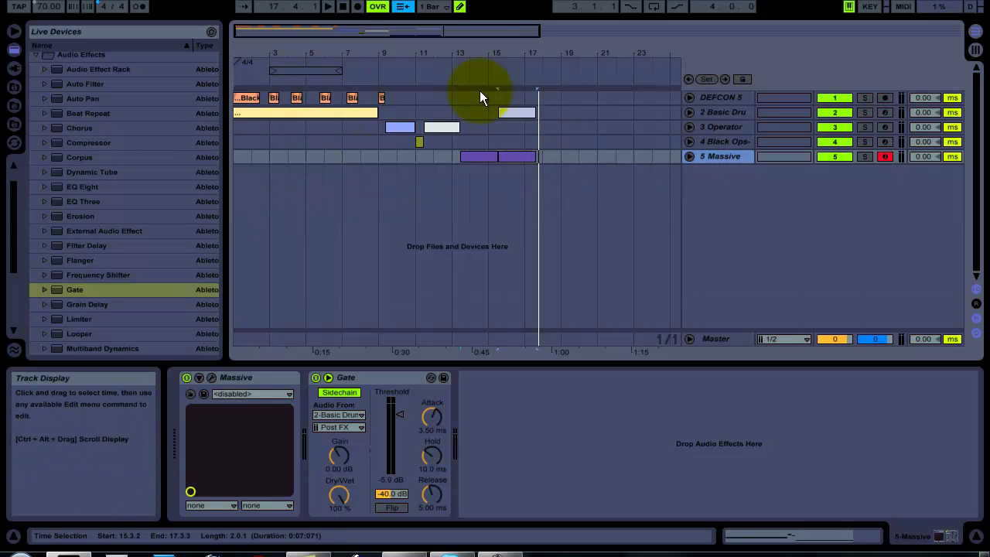
pyautogui.click(451, 128)
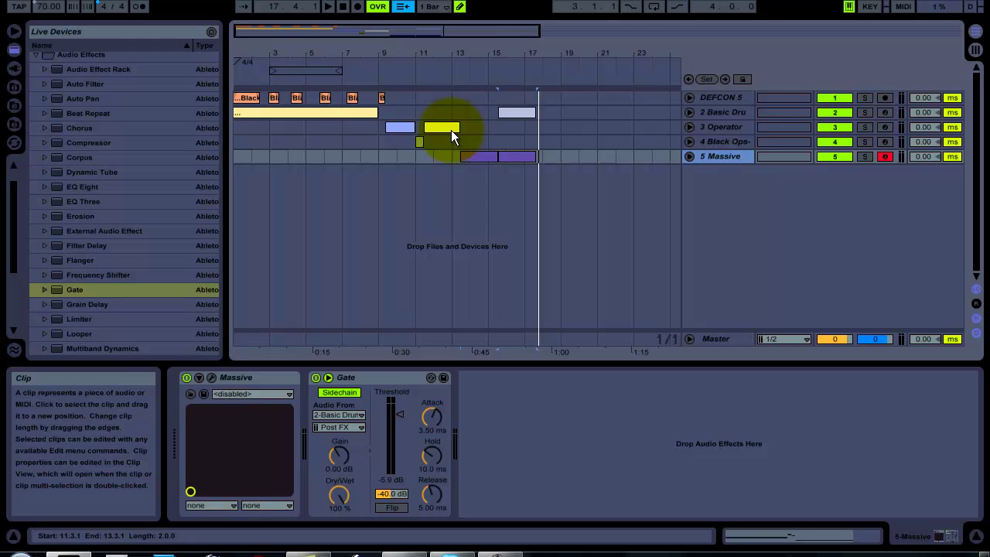
pyautogui.click(662, 120)
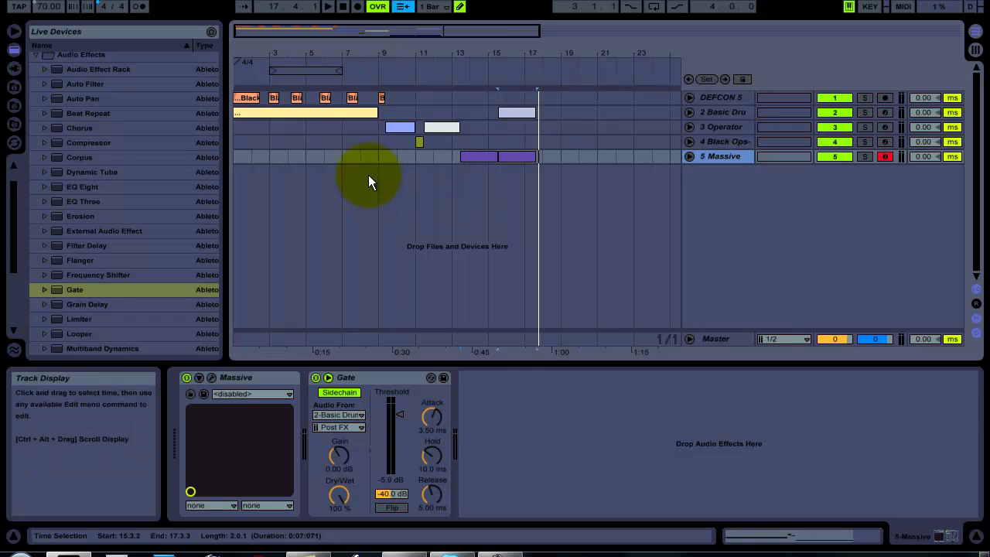
# Select DEFCON 5, Massive, Black Ops and Operator tracks, then mark bar 1.
pyautogui.click(520, 155)
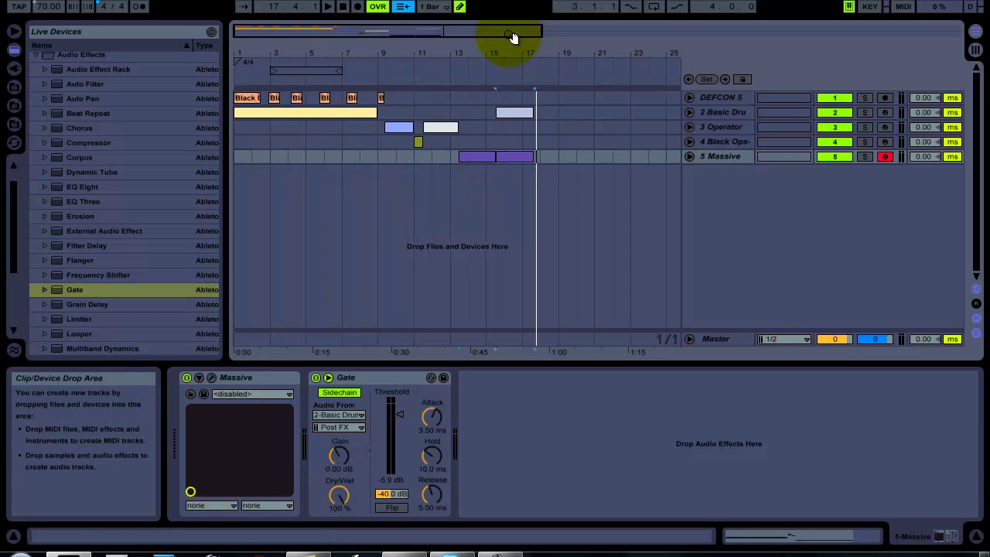
pyautogui.click(719, 98)
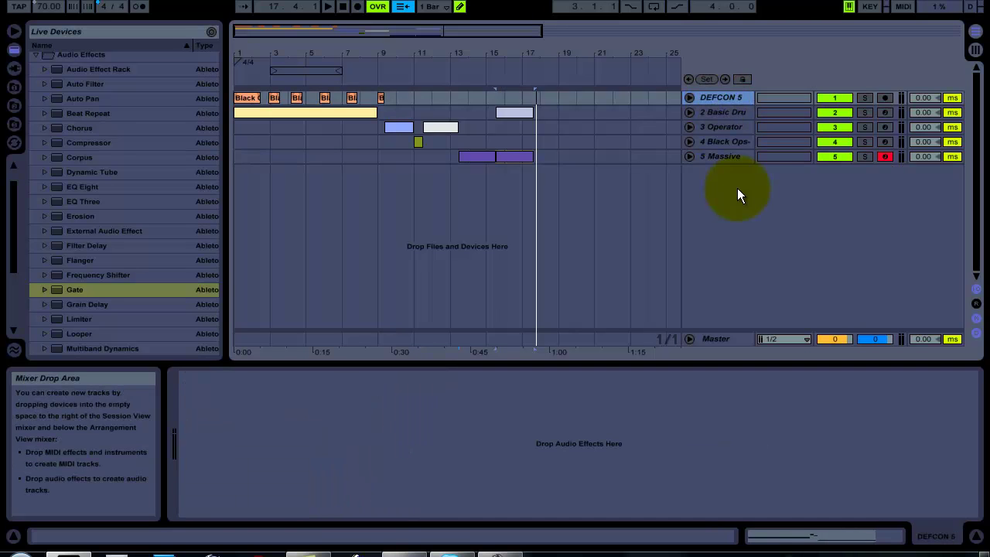
pyautogui.click(727, 156)
pyautogui.click(724, 143)
pyautogui.click(722, 126)
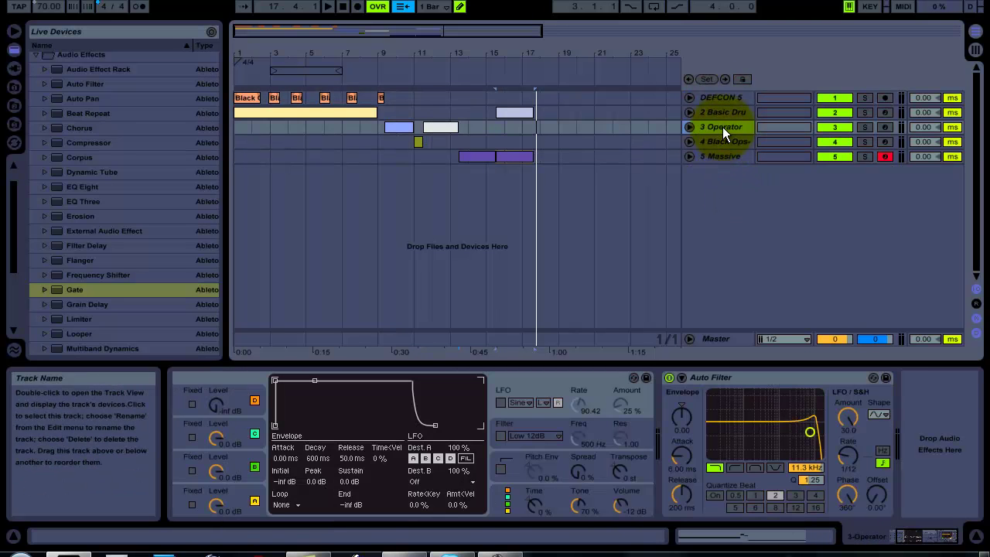
pyautogui.click(242, 250)
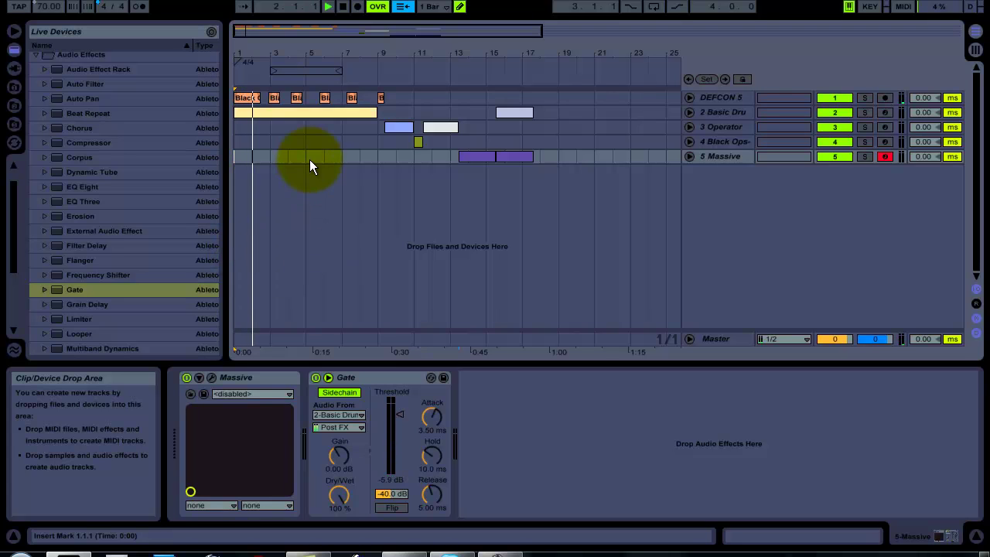
# Unfold track 2 Basic Drums to its Track Volume lane, then select its bars 15–17 clip.
pyautogui.press('space')
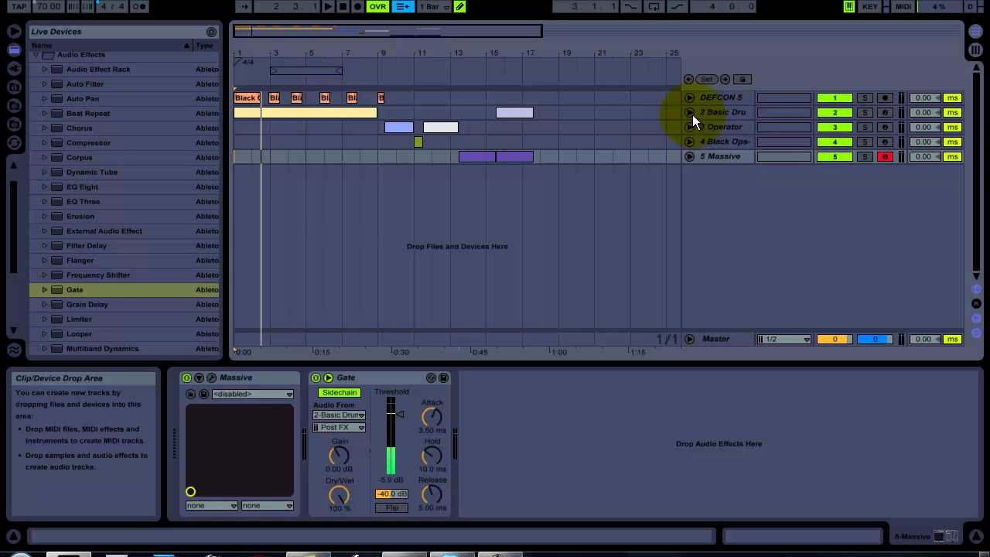
pyautogui.click(690, 114)
pyautogui.click(688, 113)
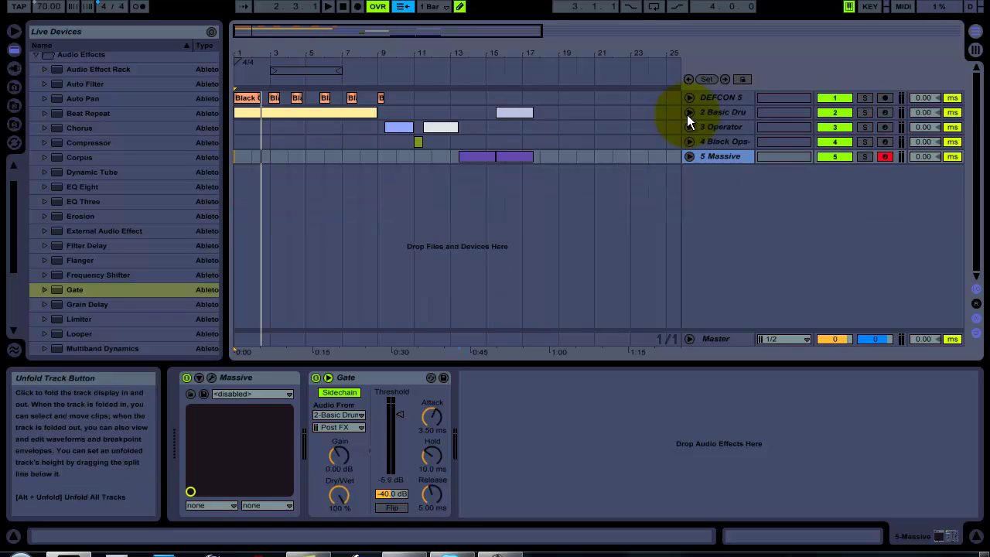
pyautogui.click(689, 114)
pyautogui.press('space')
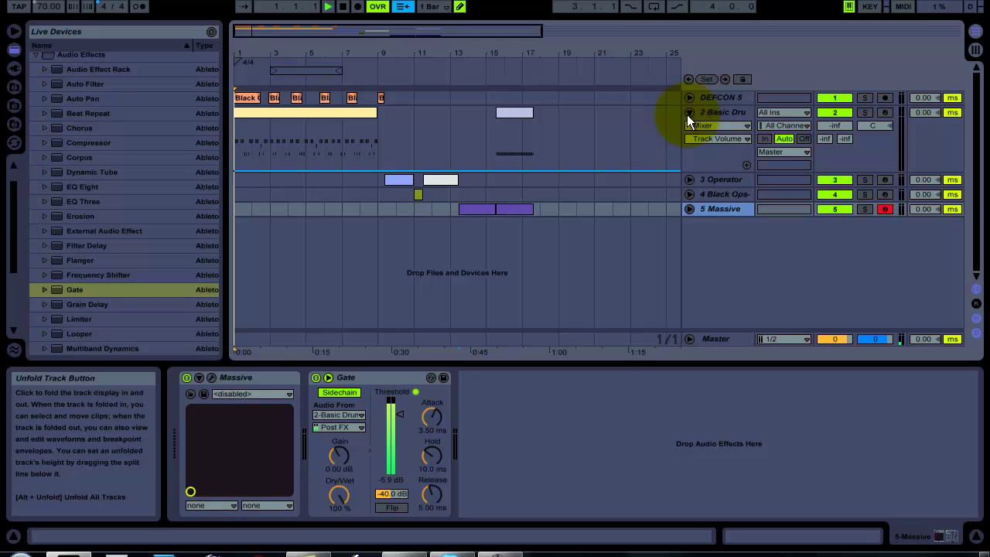
pyautogui.click(687, 114)
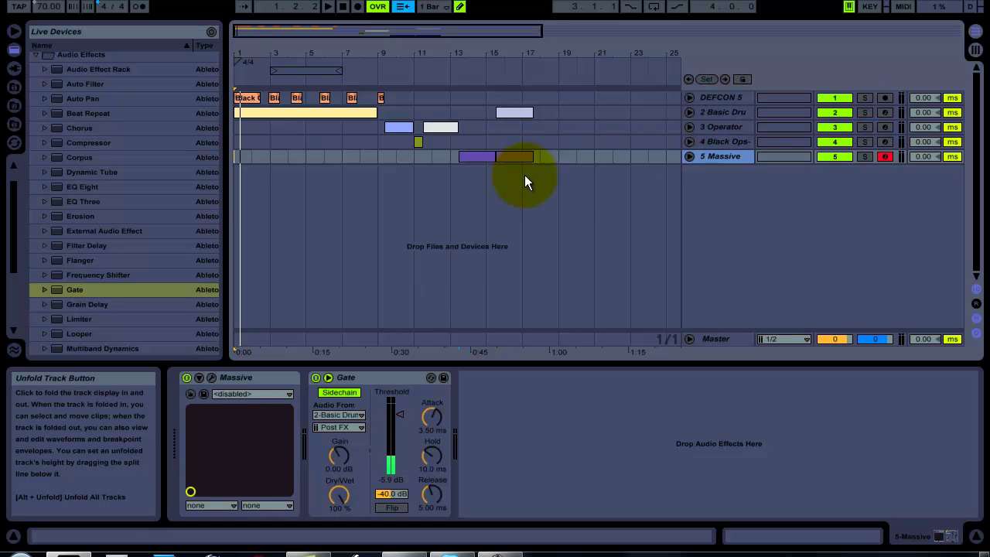
pyautogui.click(522, 111)
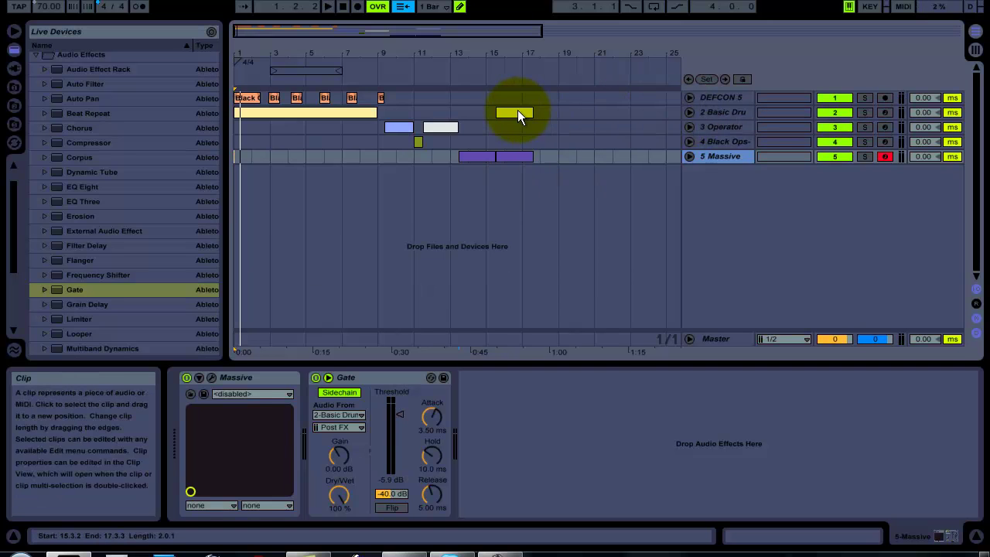
pyautogui.click(517, 110)
# Select bars 15–17 on Basic Drums and drag their volume envelope down to -inf.
pyautogui.click(688, 113)
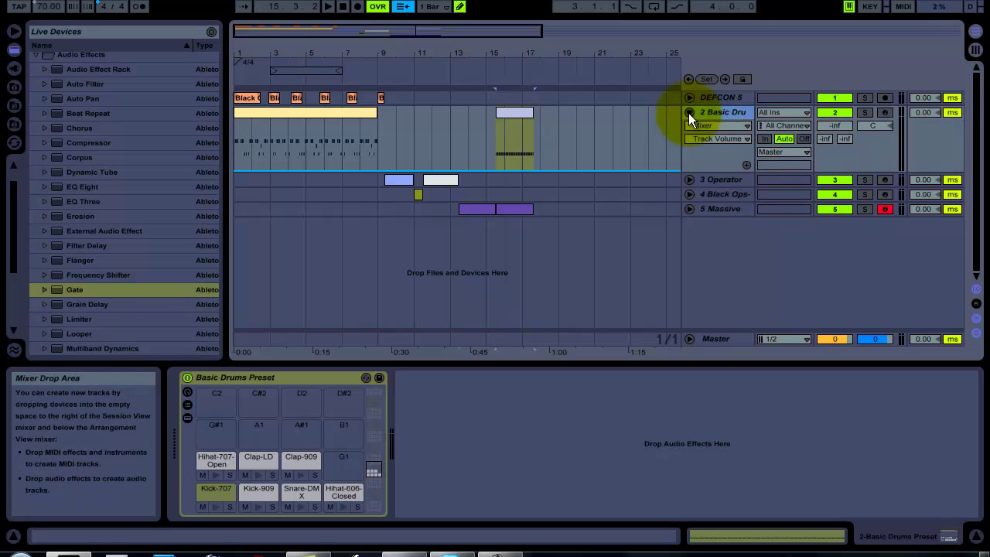
pyautogui.click(533, 164)
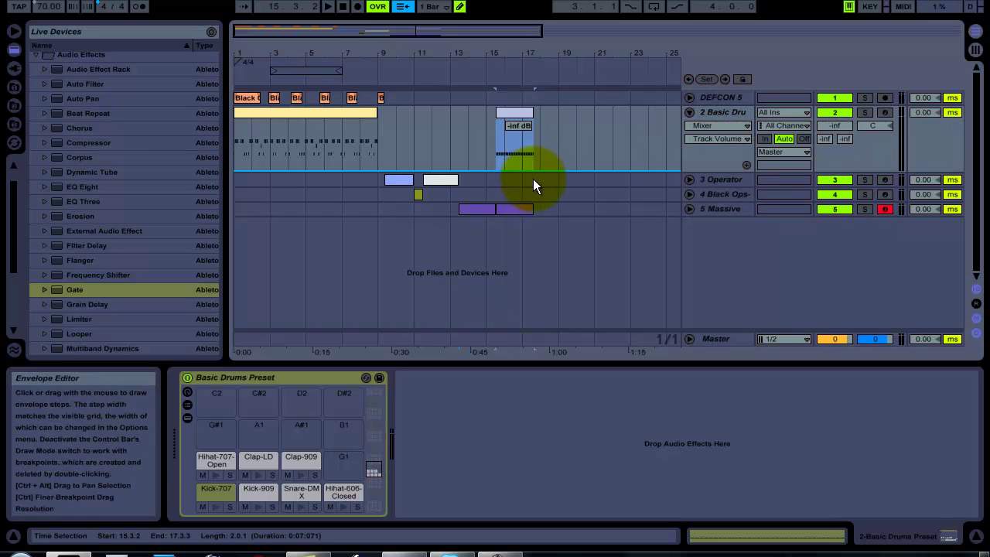
pyautogui.press('space')
pyautogui.press('space')
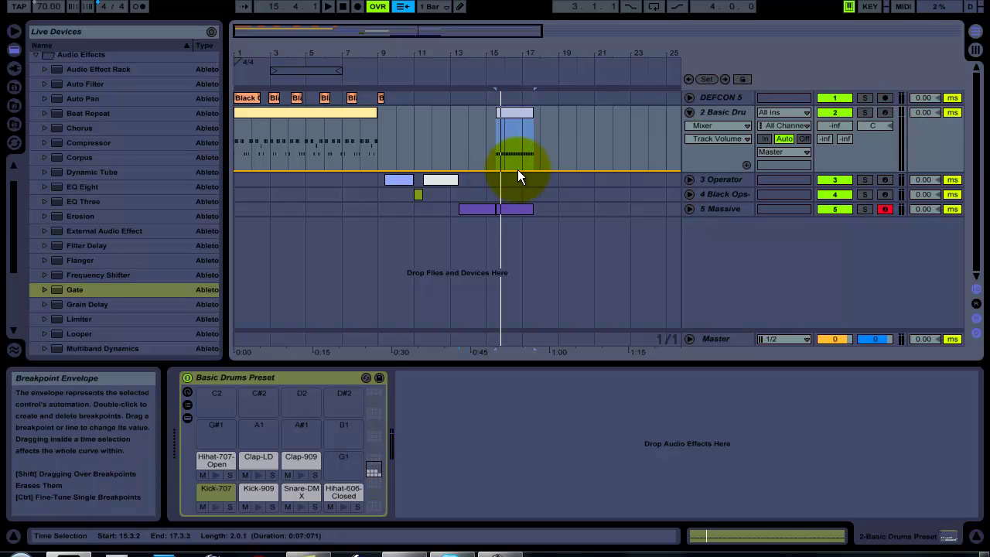
pyautogui.moveTo(517, 169); pyautogui.dragTo(517, 168)
pyautogui.press('space')
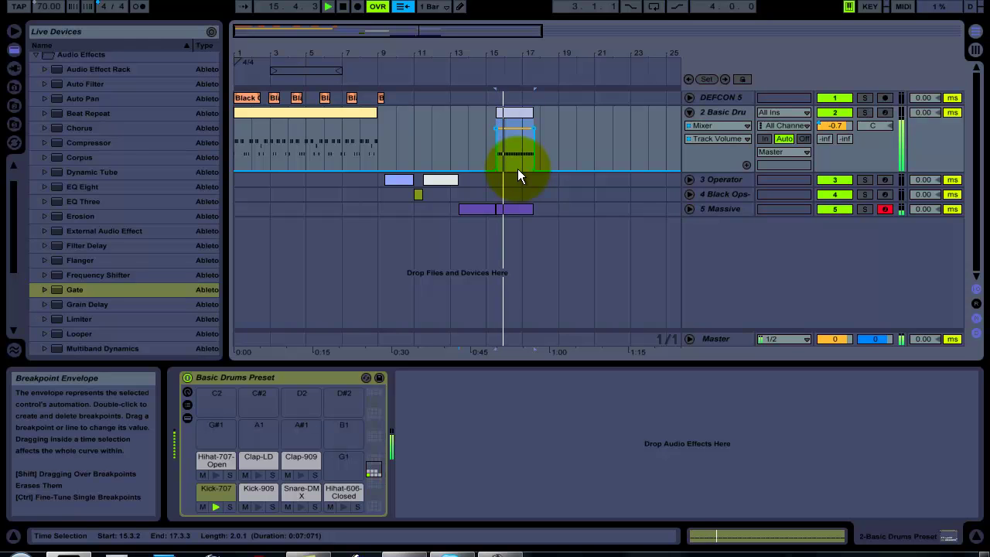
pyautogui.moveTo(517, 168); pyautogui.dragTo(511, 219)
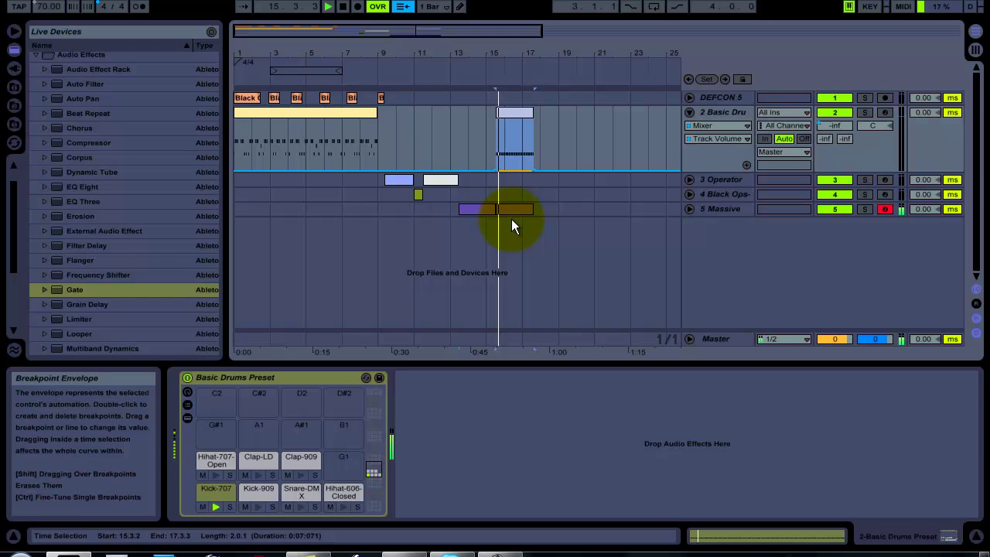
pyautogui.press('space')
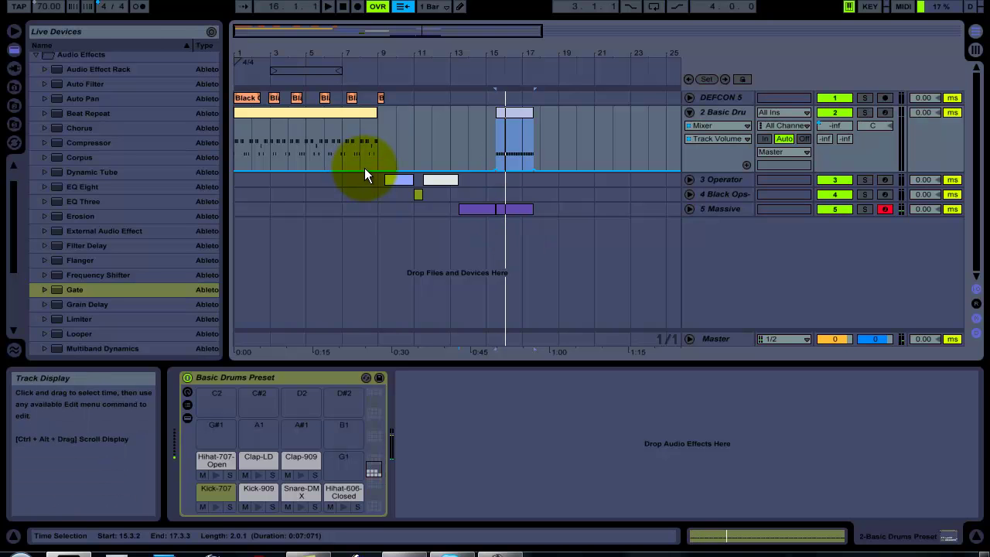
# In draw mode, raise the drum volume envelope to full before bar 15 and play to check.
pyautogui.press('b')
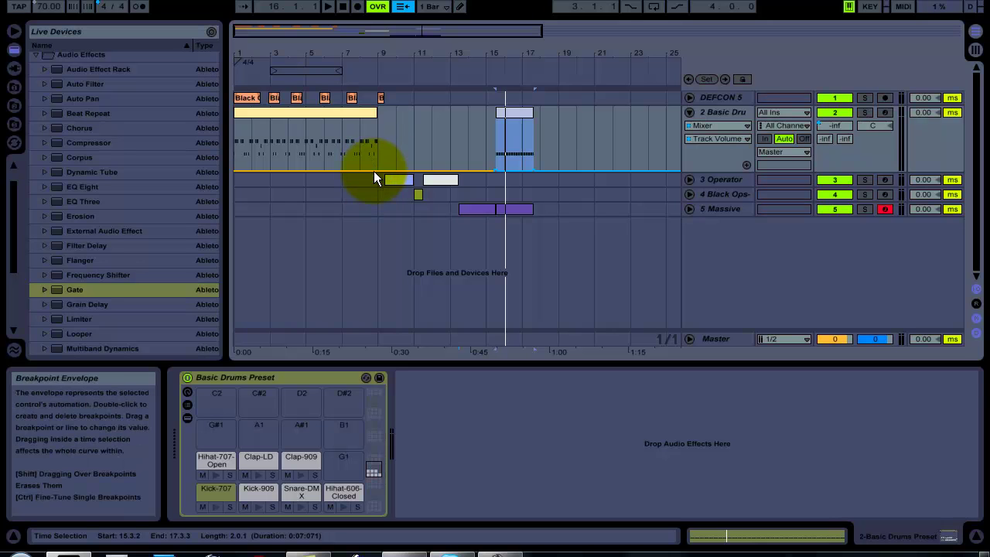
pyautogui.moveTo(371, 169); pyautogui.dragTo(371, 170)
pyautogui.press('space')
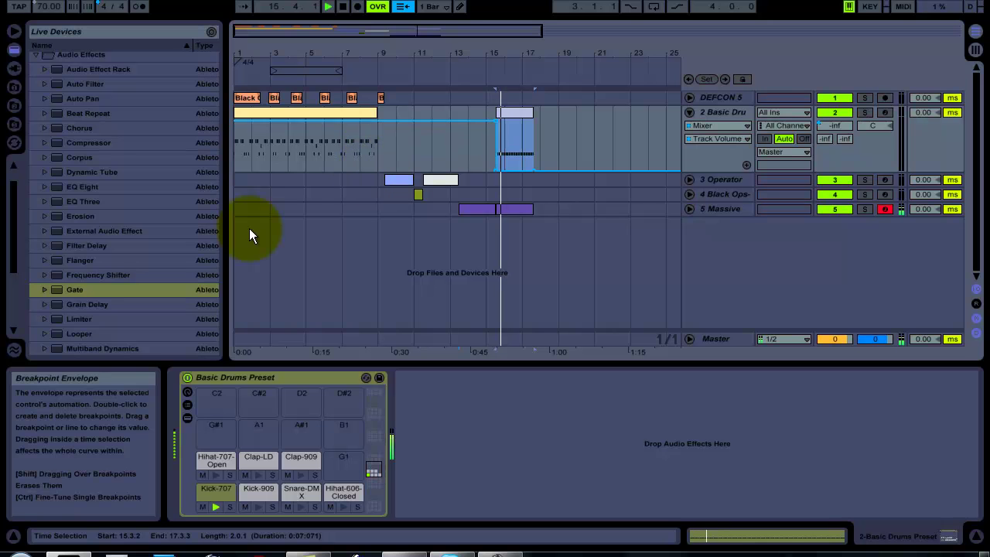